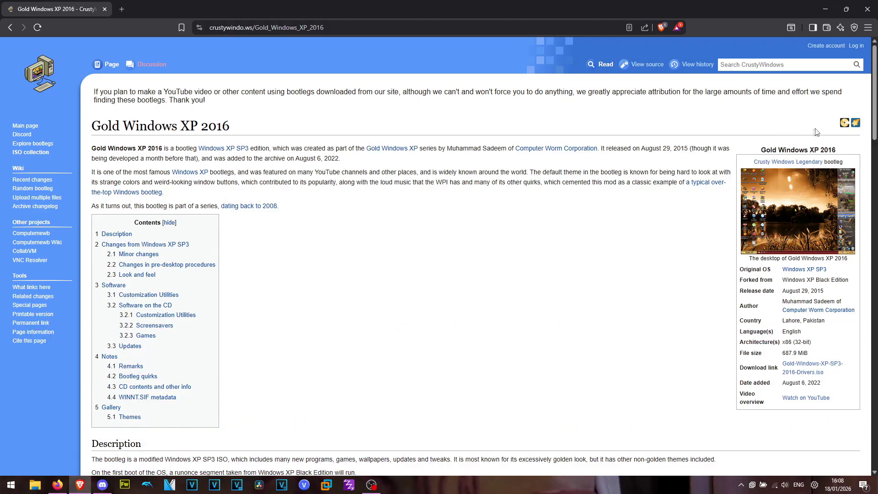
Step: Read through the Gold Windows XP 2016 wiki article, covering its description, changes from Windows XP SP3, included software and notes
{"action": "scroll", "coordinate": [875, 125], "scroll_direction": "down", "scroll_amount": 1}
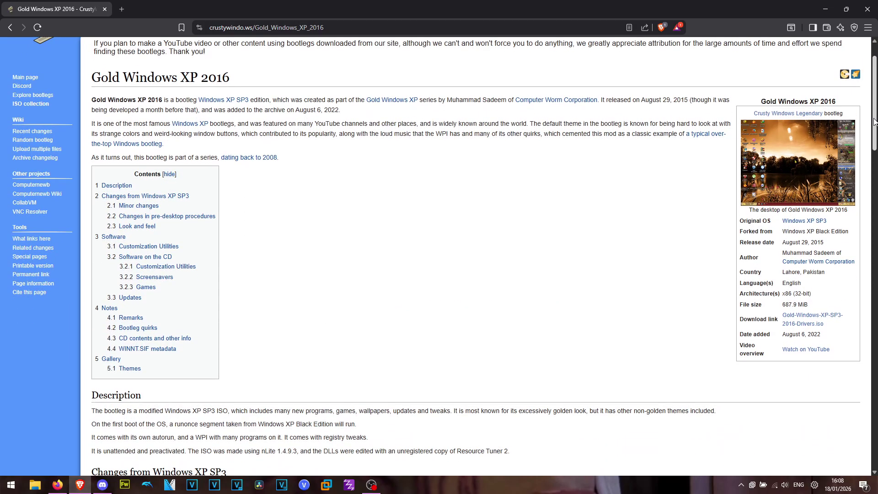
{"action": "scroll", "coordinate": [874, 125], "scroll_direction": "down", "scroll_amount": 1}
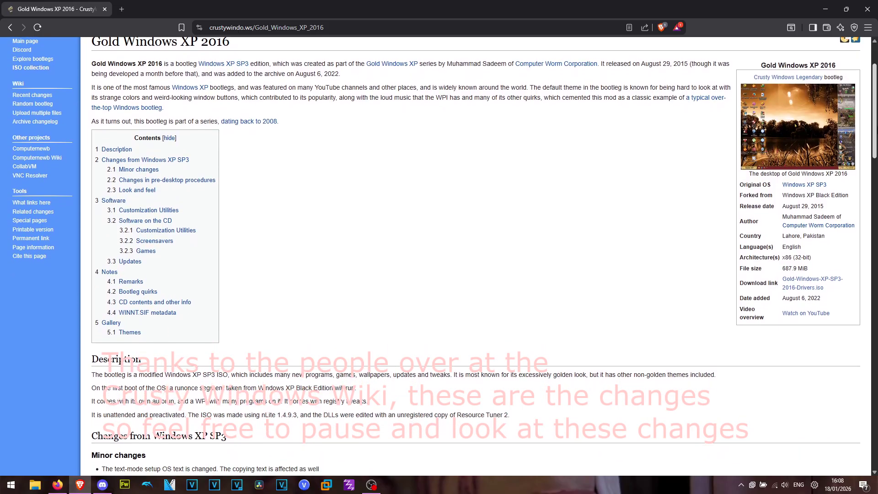
{"action": "scroll", "coordinate": [436, 257], "scroll_direction": "down", "scroll_amount": 1}
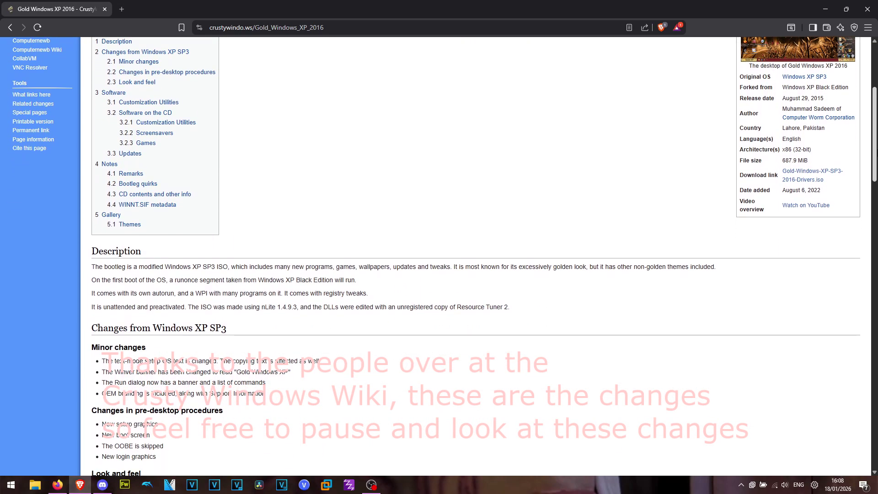
{"action": "scroll", "coordinate": [875, 163], "scroll_direction": "down", "scroll_amount": 1}
{"action": "left_click_drag", "start_coordinate": [876, 164], "coordinate": [876, 169]}
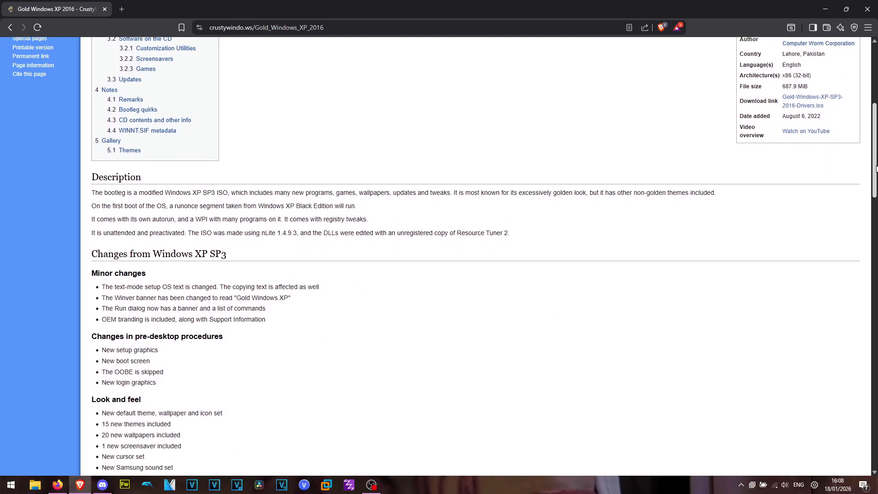
{"action": "scroll", "coordinate": [871, 164], "scroll_direction": "down", "scroll_amount": 1}
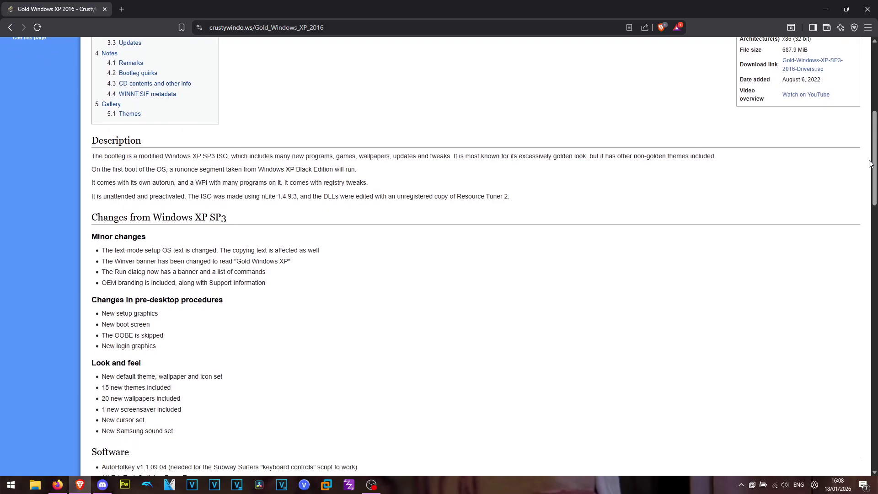
{"action": "scroll", "coordinate": [871, 163], "scroll_direction": "down", "scroll_amount": 2}
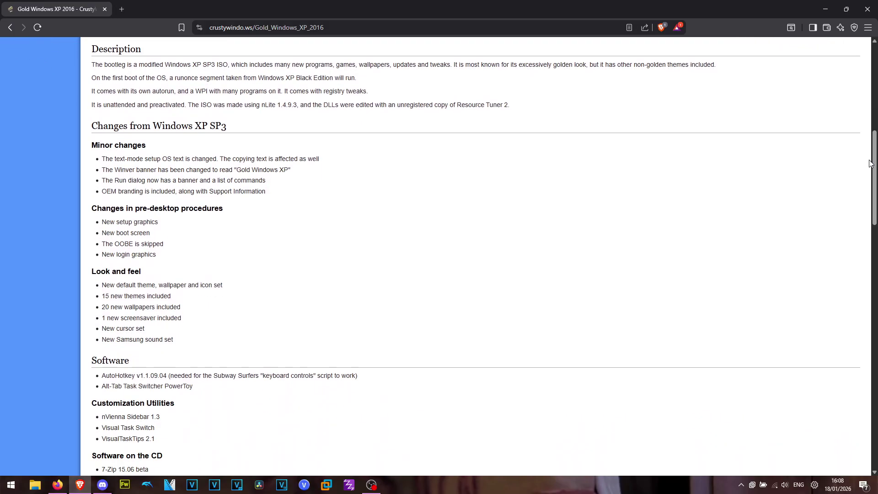
{"action": "scroll", "coordinate": [871, 163], "scroll_direction": "up", "scroll_amount": 1}
{"action": "left_click_drag", "start_coordinate": [875, 224], "coordinate": [849, 465]}
{"action": "left_click_drag", "start_coordinate": [875, 395], "coordinate": [871, 55]}
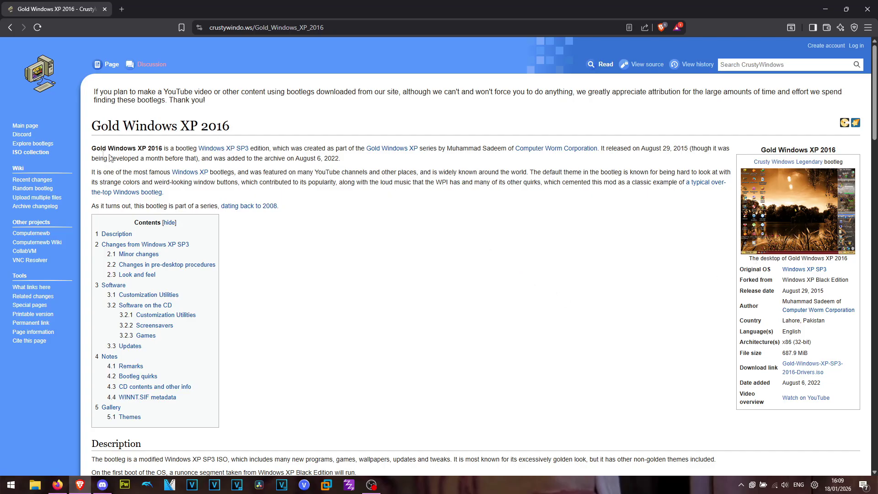
Step: Open the wiki's ISO collection and browse the file listing of its Windows XP directory
{"action": "left_click", "coordinate": [34, 153]}
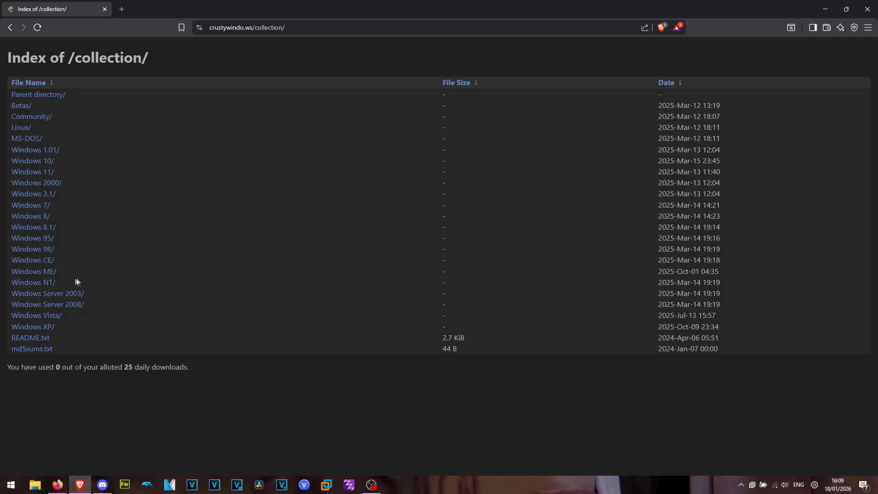
{"action": "left_click", "coordinate": [36, 328]}
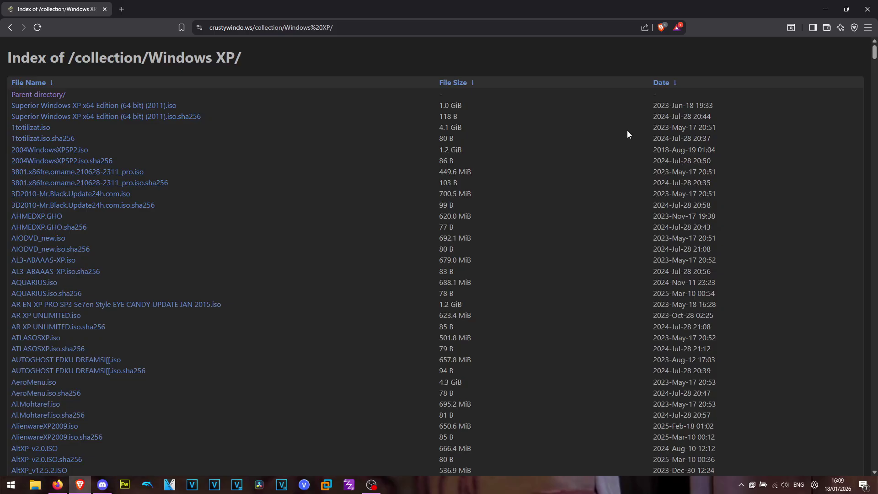
{"action": "left_click_drag", "start_coordinate": [875, 54], "coordinate": [869, 117]}
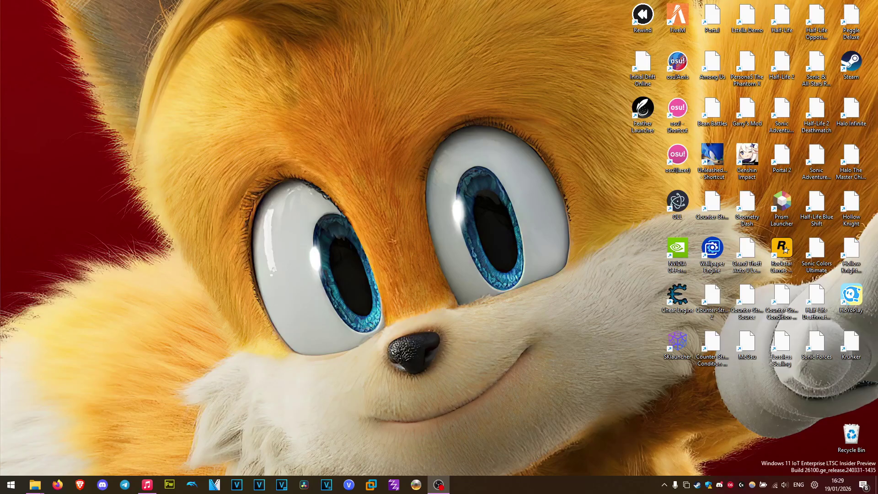
Step: Copy "Gold XP 2016 + Drivers By Computer Worm.iso" to the Windows desktop using Explorer and reposition its icon nearer the middle
{"action": "left_click_drag", "start_coordinate": [0, 256], "coordinate": [154, 320]}
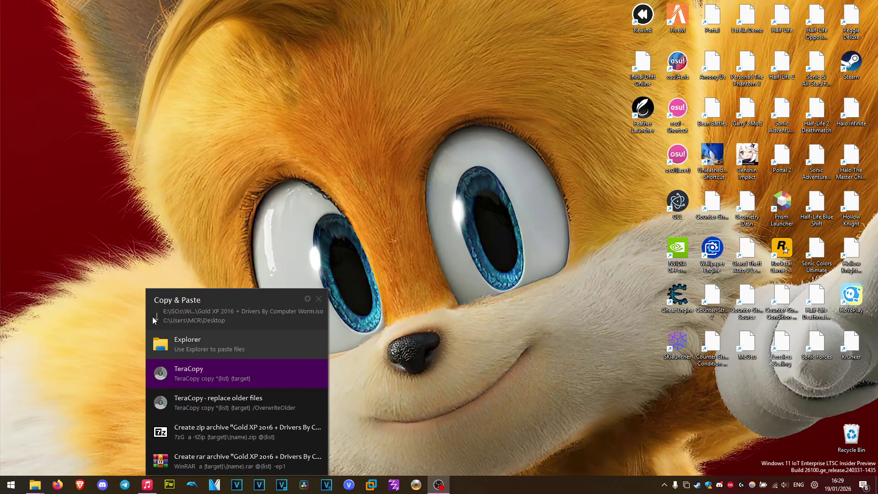
{"action": "left_click", "coordinate": [173, 347]}
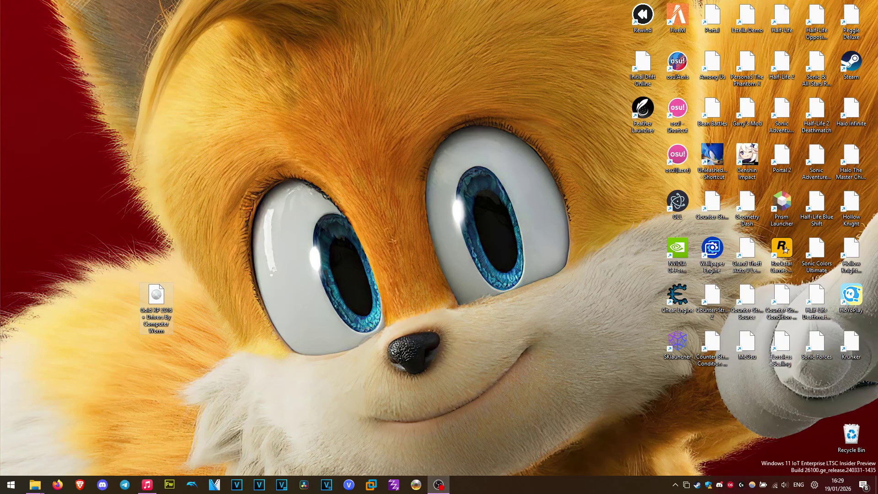
{"action": "left_click_drag", "start_coordinate": [418, 371], "coordinate": [124, 191]}
{"action": "left_click_drag", "start_coordinate": [156, 301], "coordinate": [357, 263]}
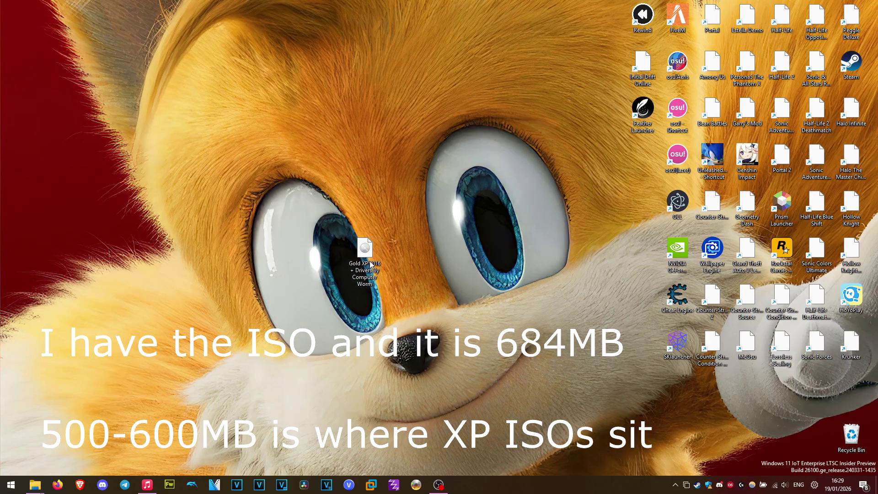
Step: Inspect the desktop ISO file's properties, checking its size, digital signatures, security permissions and details
{"action": "right_click", "coordinate": [375, 287]}
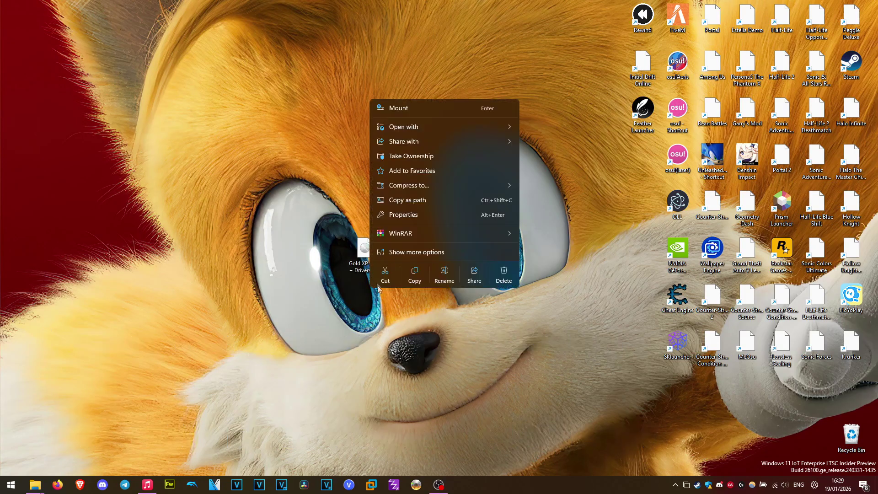
{"action": "left_click", "coordinate": [420, 215]}
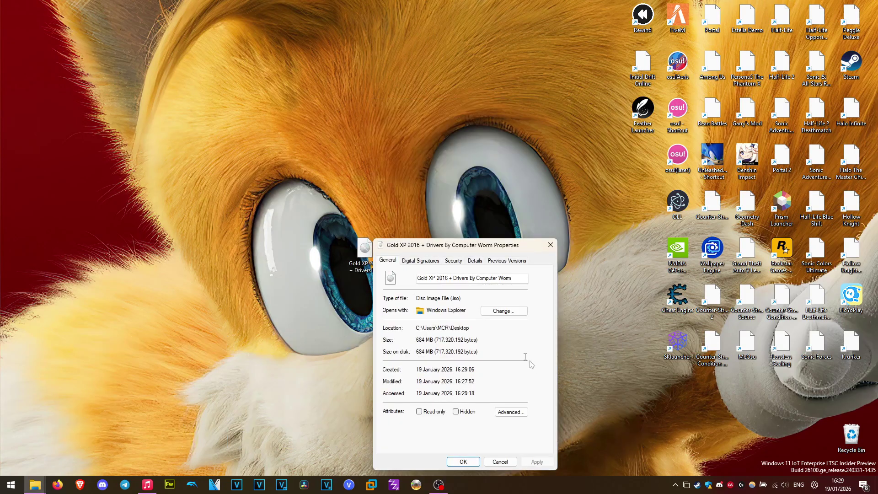
{"action": "left_click_drag", "start_coordinate": [473, 340], "coordinate": [398, 339]}
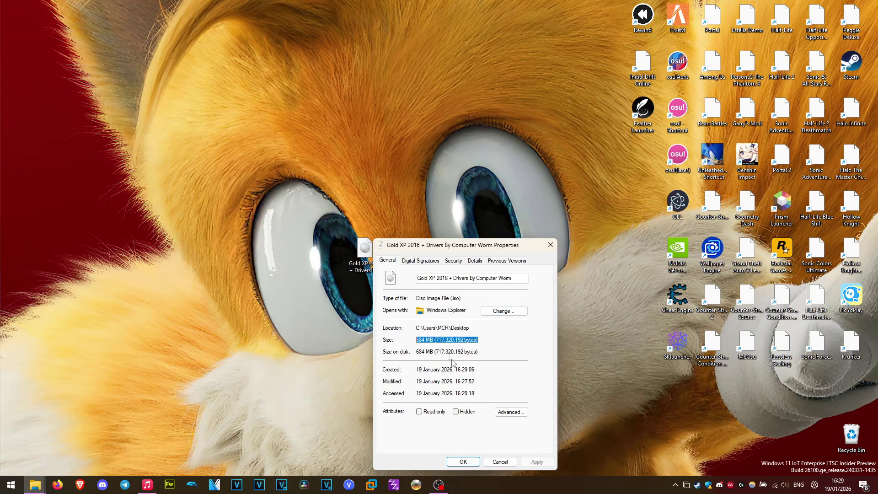
{"action": "left_click", "coordinate": [430, 260]}
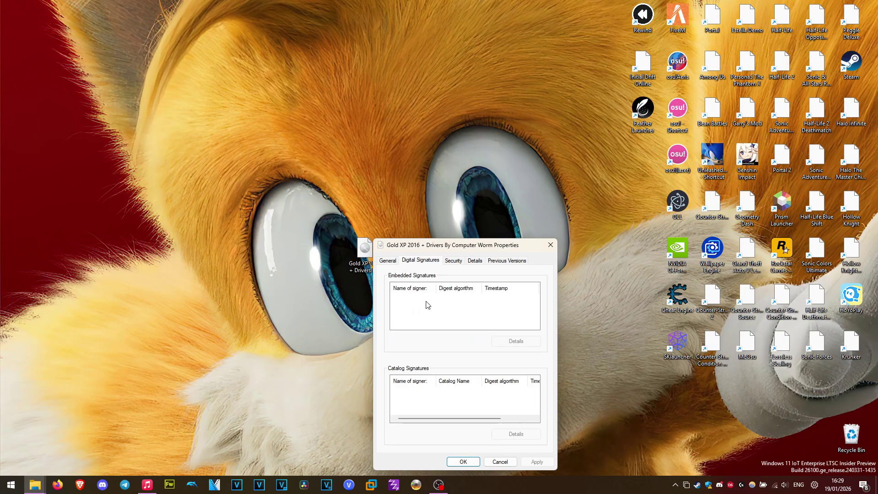
{"action": "left_click", "coordinate": [452, 262]}
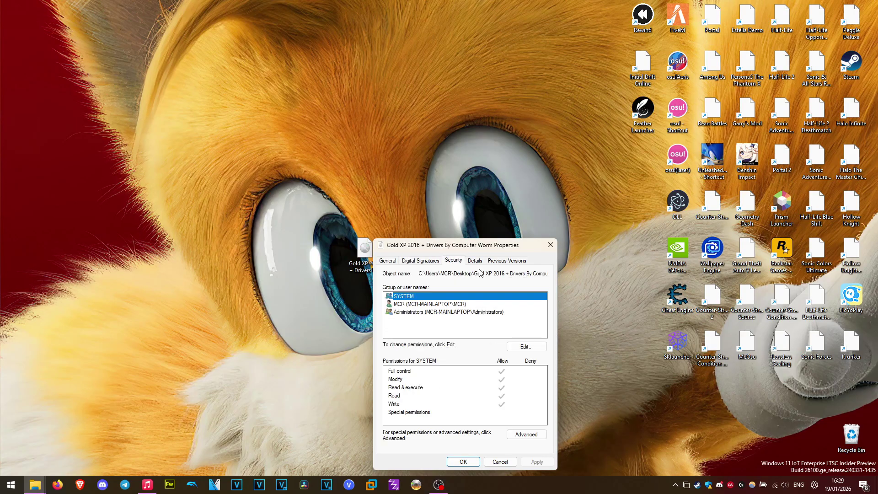
{"action": "left_click", "coordinate": [479, 262]}
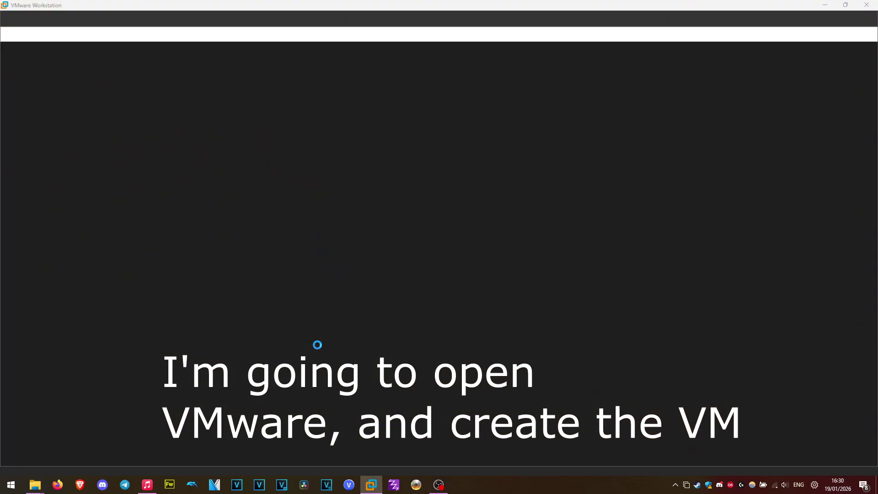
Step: Switch to VMware Workstation and start creating a new virtual machine with the Typical configuration
{"action": "left_click", "coordinate": [53, 170]}
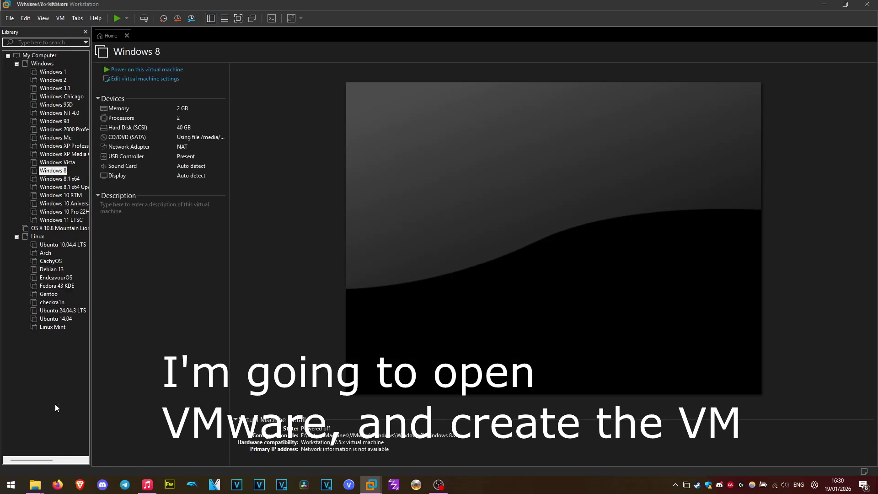
{"action": "right_click", "coordinate": [55, 408]}
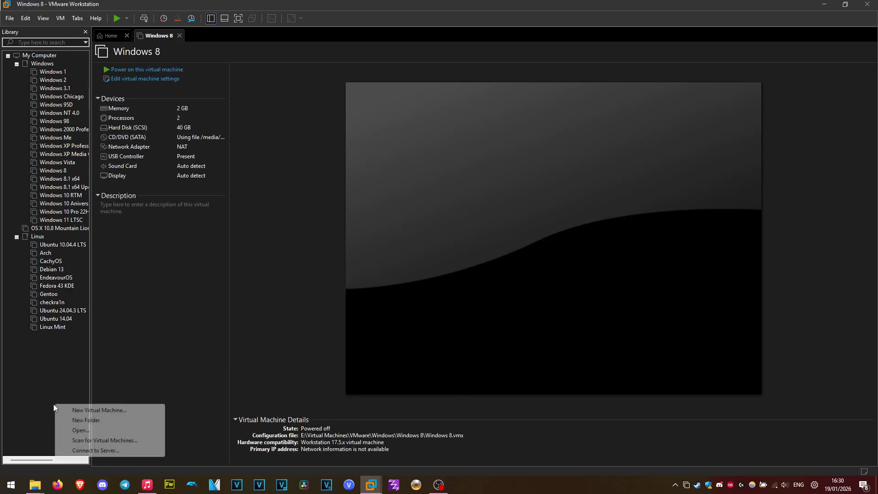
{"action": "left_click", "coordinate": [80, 413]}
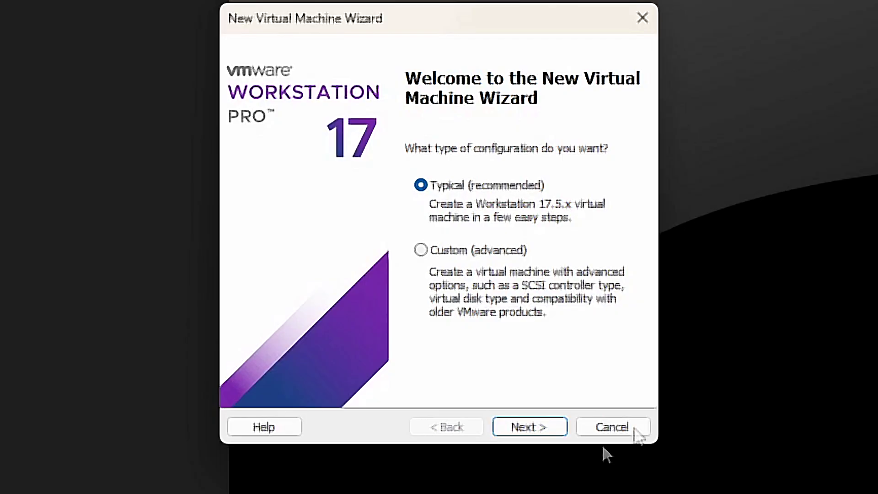
{"action": "left_click", "coordinate": [480, 327]}
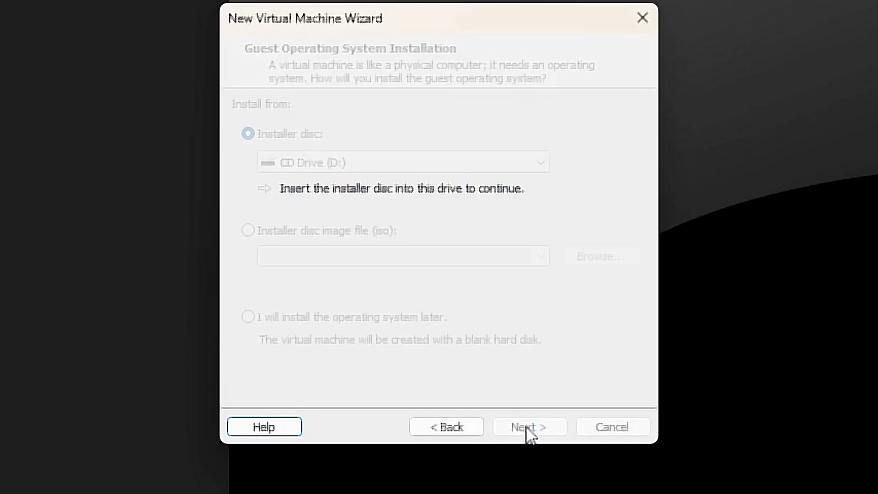
Step: Choose "I will install the operating system later" and set the guest operating system to Microsoft Windows, version Windows XP Professional
{"action": "left_click", "coordinate": [325, 318]}
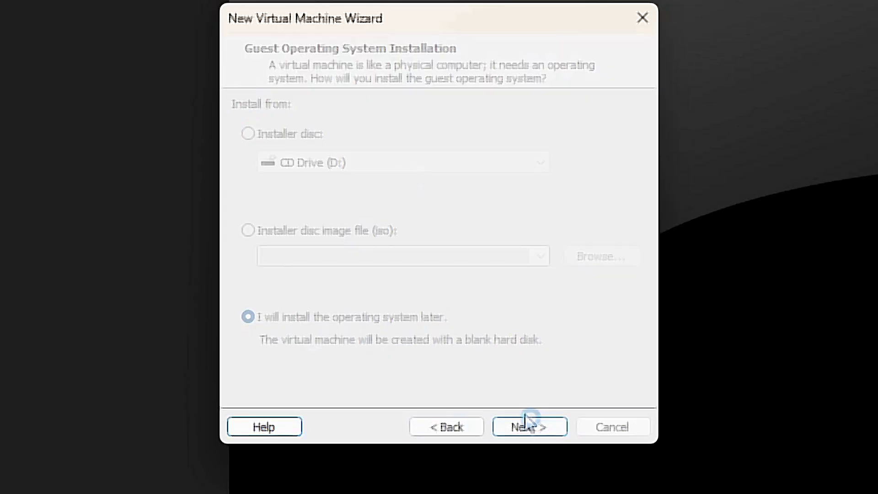
{"action": "left_click", "coordinate": [530, 427]}
{"action": "left_click", "coordinate": [345, 237]}
{"action": "left_click", "coordinate": [325, 403]}
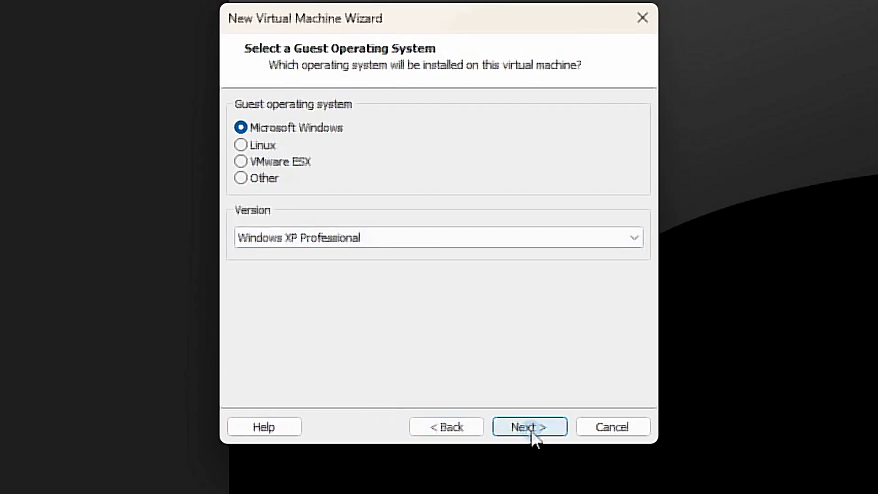
{"action": "left_click", "coordinate": [530, 427]}
Step: Set the virtual machine's location to a new folder named "Windows XP Gold 2016" inside E:\Virtual Machines\VMware\Windows
{"action": "left_click", "coordinate": [604, 190]}
{"action": "scroll", "coordinate": [378, 267], "scroll_direction": "down", "scroll_amount": 10}
{"action": "left_click", "coordinate": [379, 261]}
{"action": "scroll", "coordinate": [358, 277], "scroll_direction": "down", "scroll_amount": 5}
{"action": "left_click", "coordinate": [395, 283]}
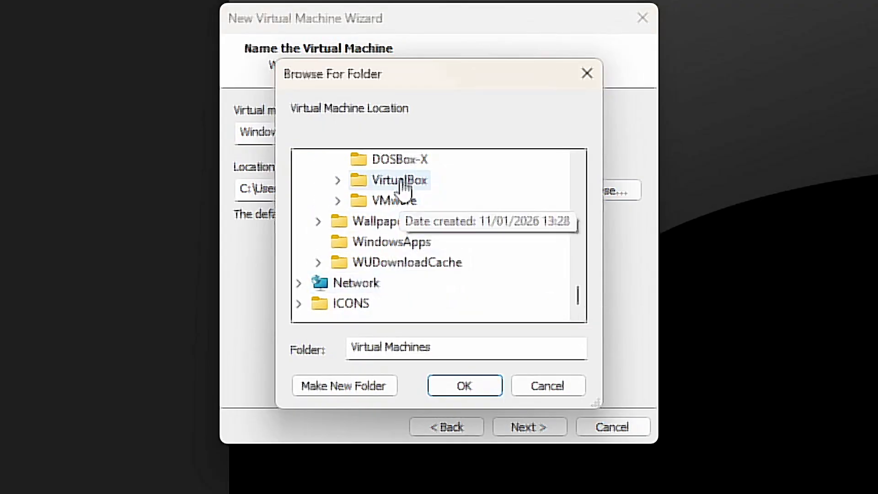
{"action": "left_click", "coordinate": [392, 198]}
{"action": "left_click", "coordinate": [415, 261]}
{"action": "left_click", "coordinate": [356, 373]}
{"action": "type", "text": "Windows XP Gold 2016"}
{"action": "key", "text": "Return"}
{"action": "key", "text": "Return"}
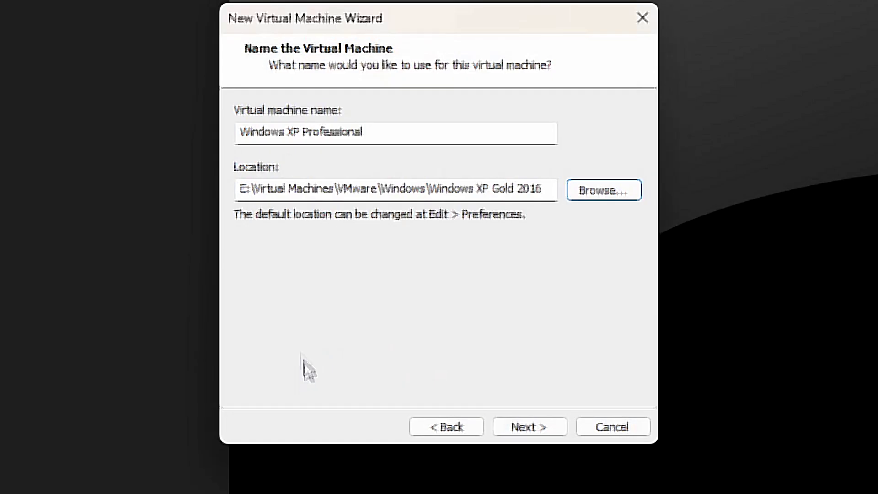
Step: Set the virtual disk's maximum size to 20 GB and finish the disk setup
{"action": "left_click", "coordinate": [504, 433]}
{"action": "left_click", "coordinate": [337, 234]}
{"action": "double_click", "coordinate": [369, 157]}
{"action": "type", "text": "20"}
{"action": "key", "text": "Return"}
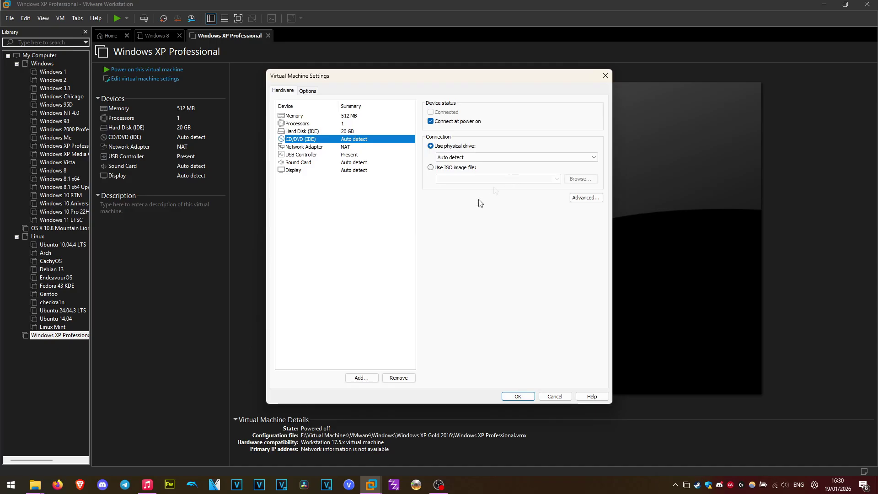
Step: Attach the Gold XP 2016 + Drivers ISO from E:\ISOs\Windows to the virtual machine's CD/DVD drive and save the settings
{"action": "left_click", "coordinate": [478, 167]}
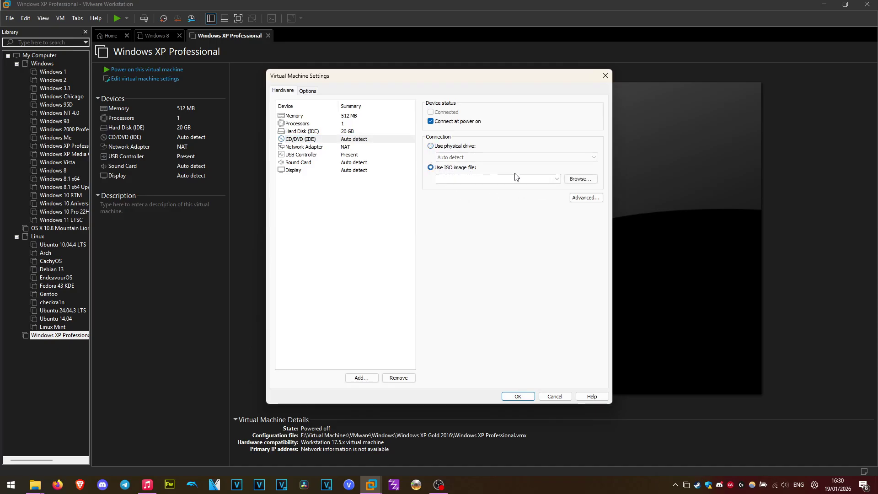
{"action": "left_click", "coordinate": [580, 179]}
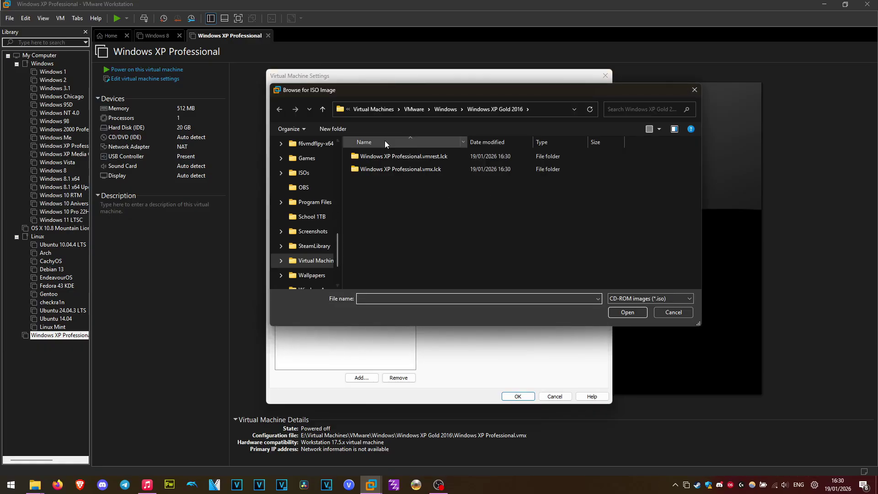
{"action": "left_click", "coordinate": [377, 111]}
{"action": "left_click", "coordinate": [375, 110]}
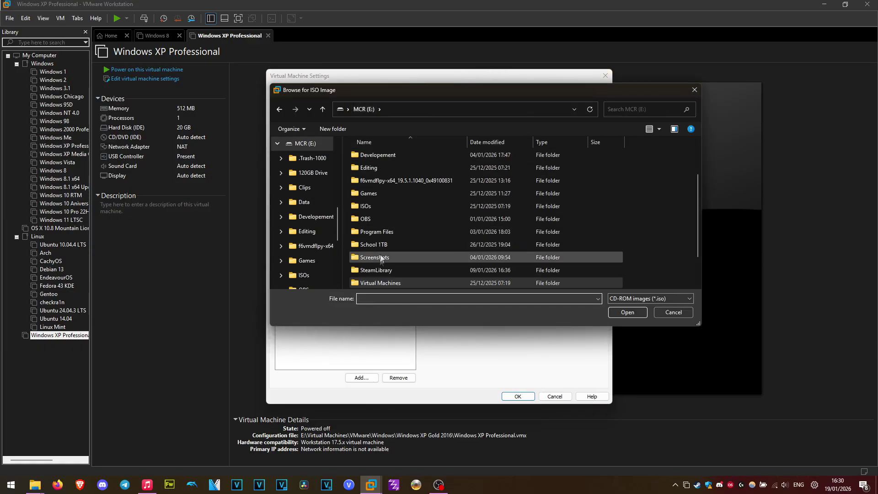
{"action": "scroll", "coordinate": [384, 220], "scroll_direction": "up", "scroll_amount": 2}
{"action": "double_click", "coordinate": [394, 260]}
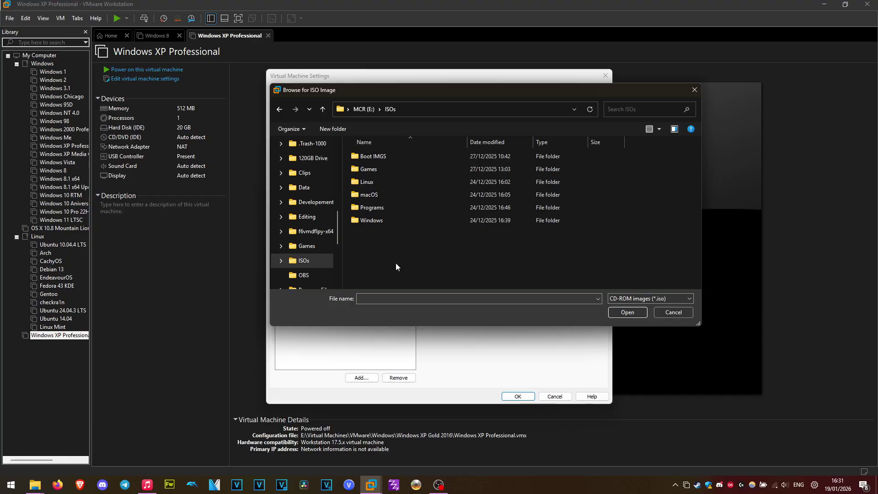
{"action": "double_click", "coordinate": [393, 221]}
{"action": "double_click", "coordinate": [439, 232]}
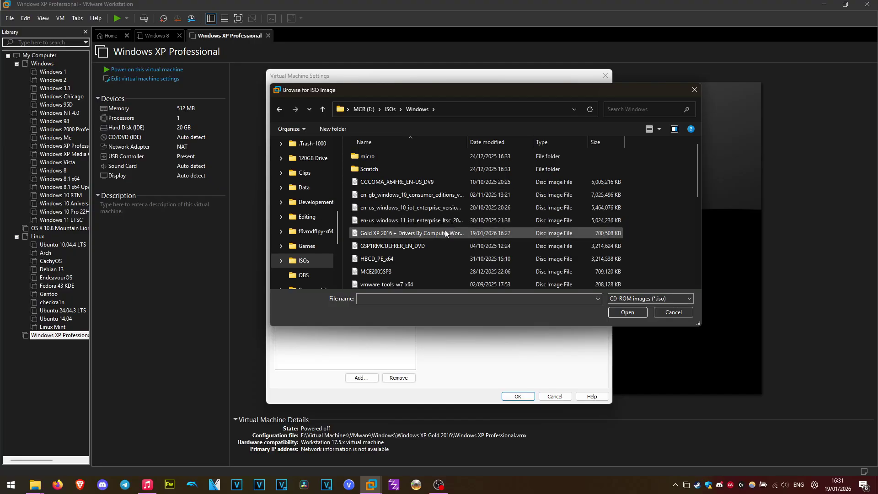
{"action": "left_click", "coordinate": [518, 397]}
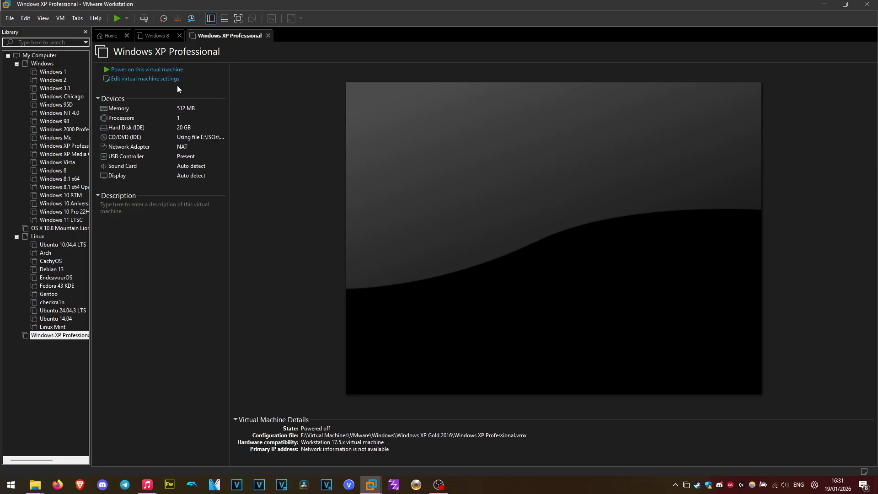
{"action": "left_click", "coordinate": [68, 18]}
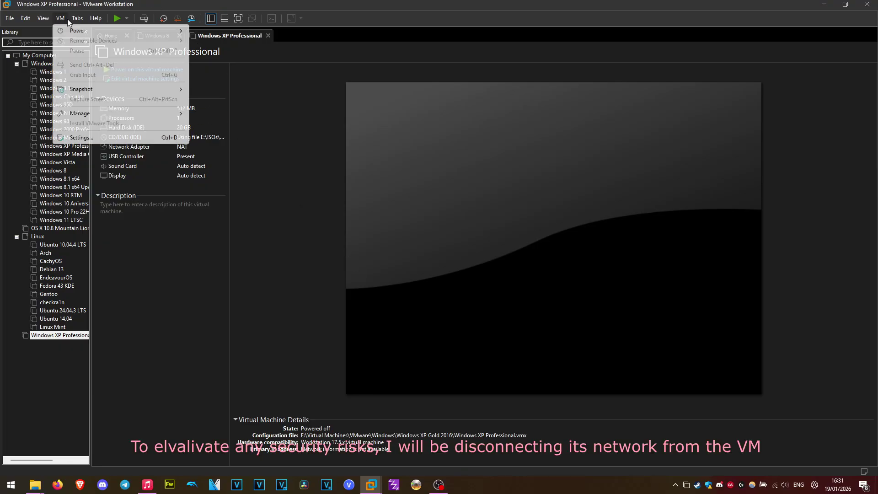
{"action": "left_click", "coordinate": [183, 177]}
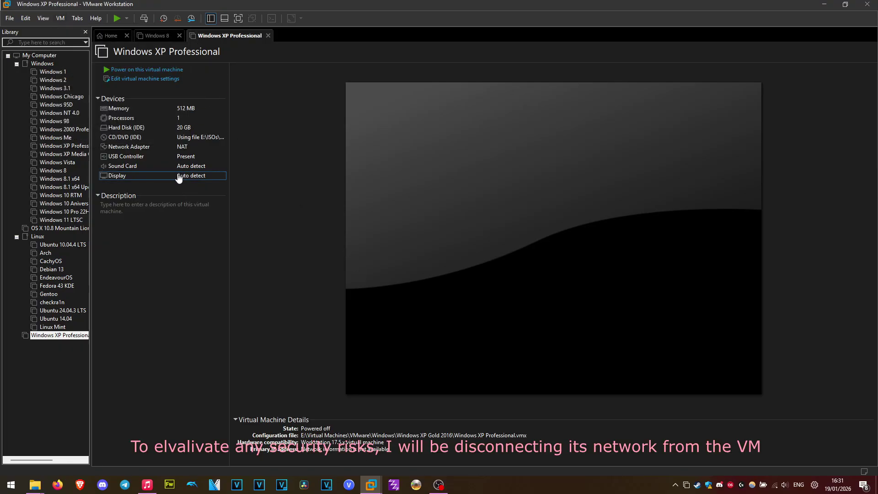
{"action": "left_click", "coordinate": [341, 124]}
{"action": "left_click", "coordinate": [337, 141]}
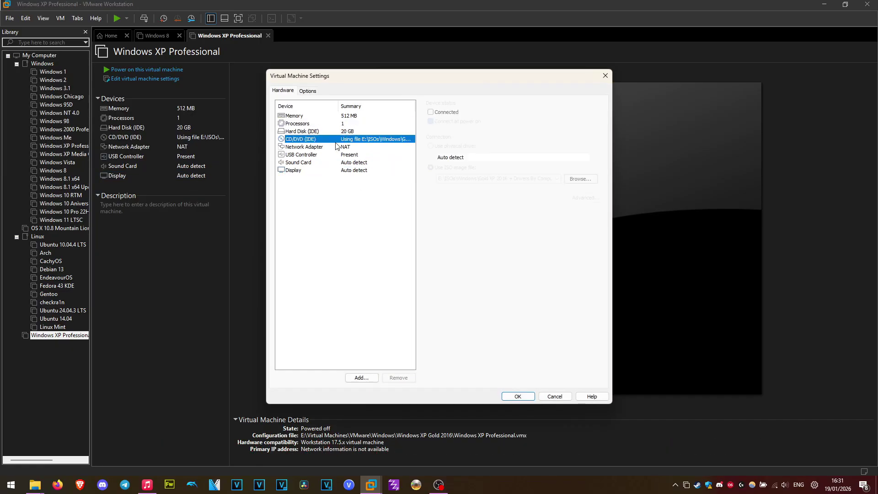
{"action": "left_click", "coordinate": [556, 397]}
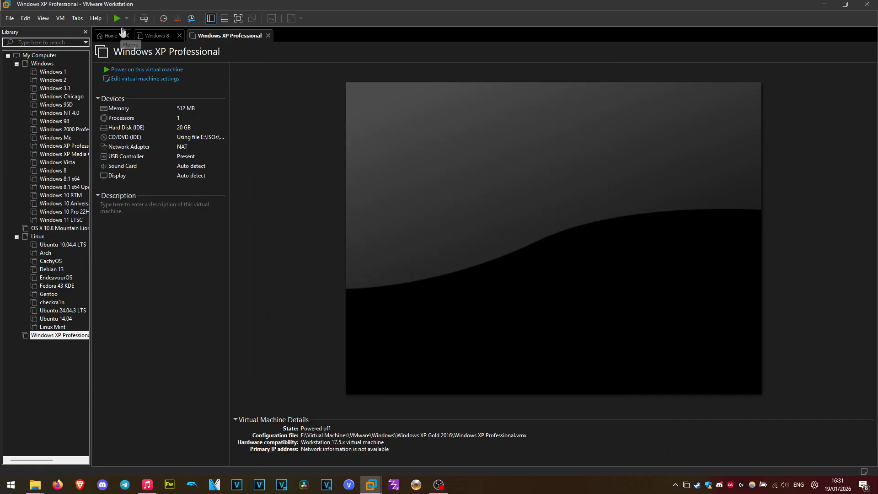
Step: Power on the new virtual machine and run the Gold Windows XP 2016 installation from the attached ISO
{"action": "left_click", "coordinate": [127, 18]}
{"action": "left_click", "coordinate": [158, 120]}
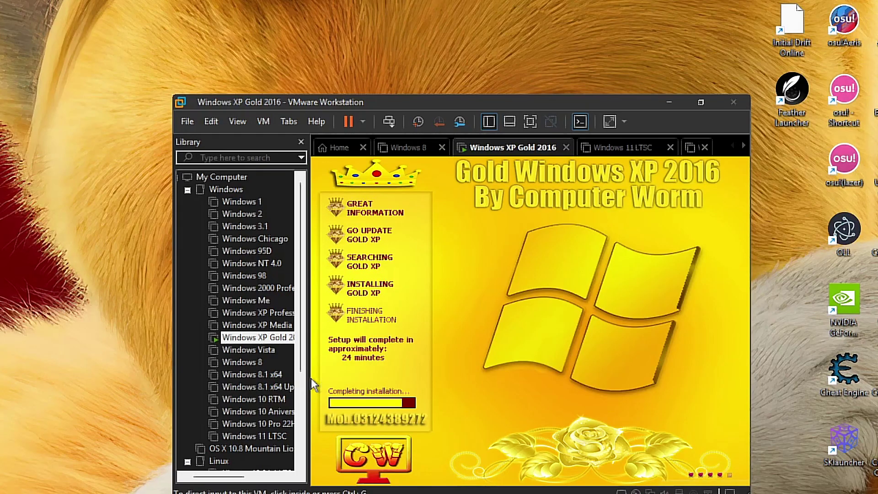
{"action": "left_click", "coordinate": [574, 315]}
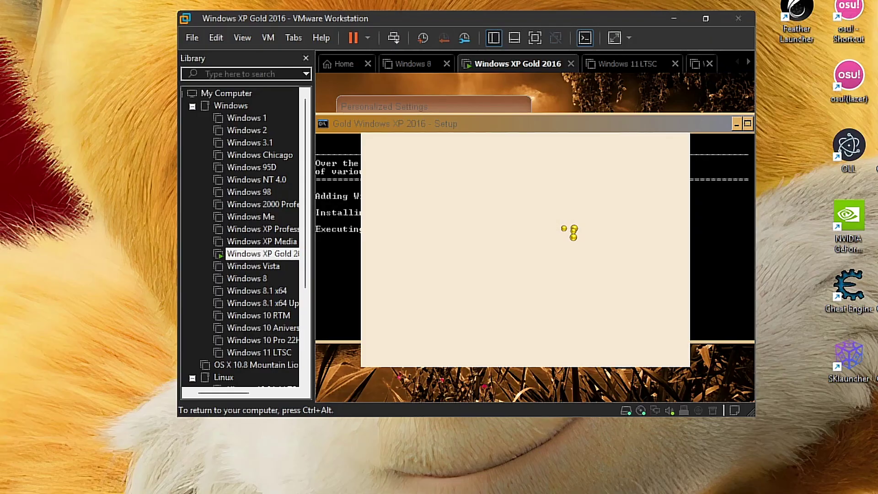
Step: Bring up Task Manager in the guest and try to end the stalled Gold Windows XP 2016 setup task
{"action": "key", "text": "ctrl+alt"}
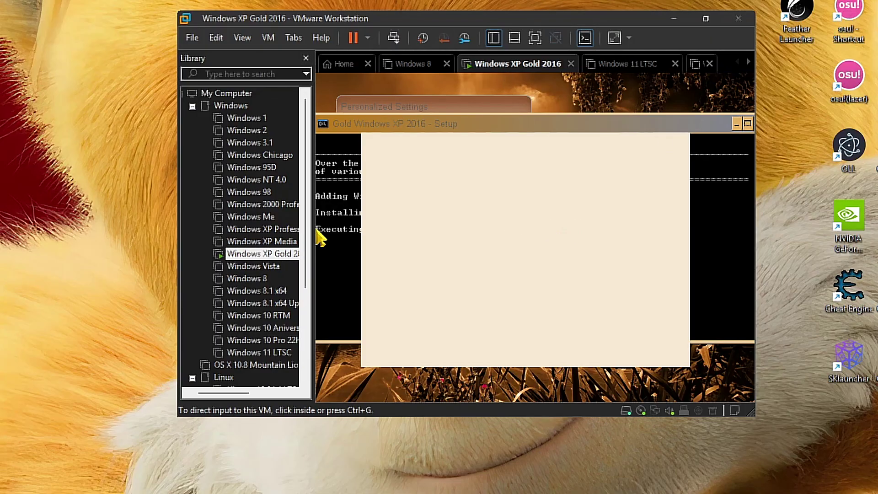
{"action": "left_click", "coordinate": [394, 37]}
{"action": "left_click", "coordinate": [544, 164]}
{"action": "left_click", "coordinate": [569, 366]}
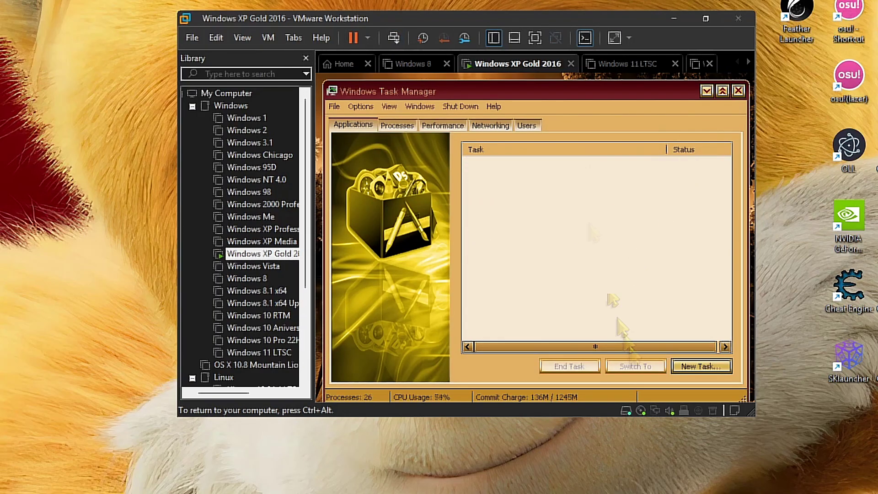
{"action": "left_click", "coordinate": [604, 164]}
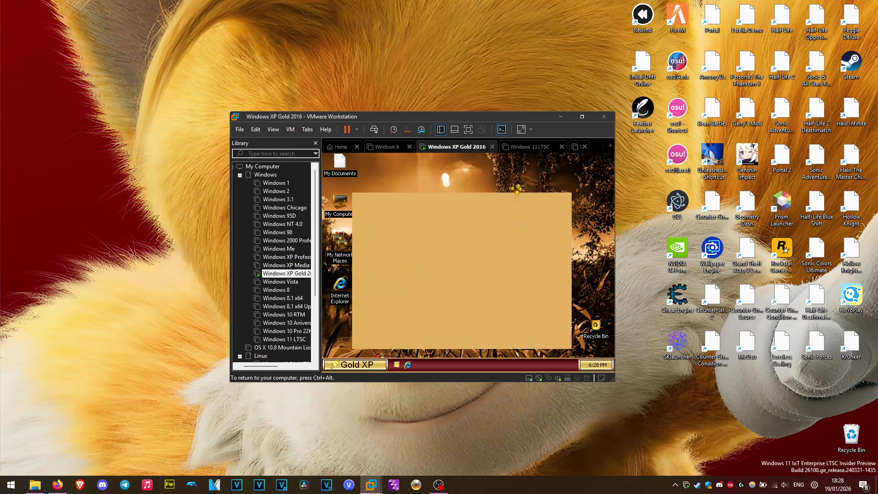
{"action": "left_click", "coordinate": [470, 130]}
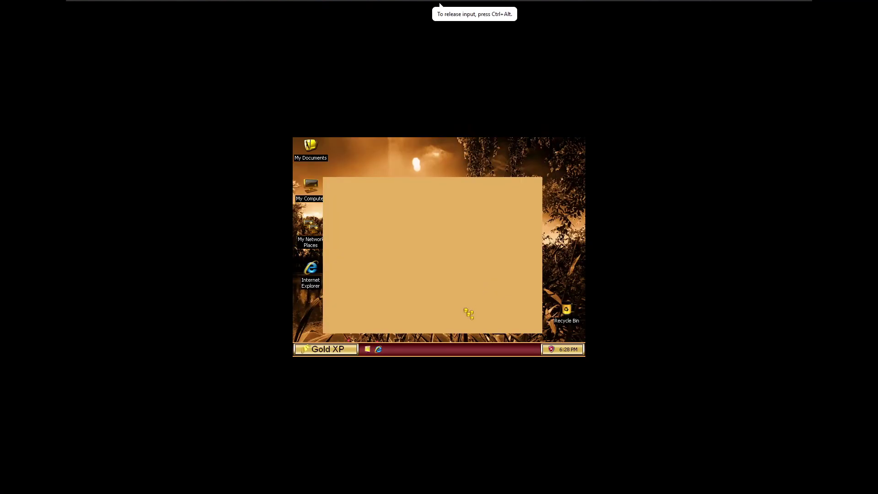
{"action": "right_click", "coordinate": [546, 275]}
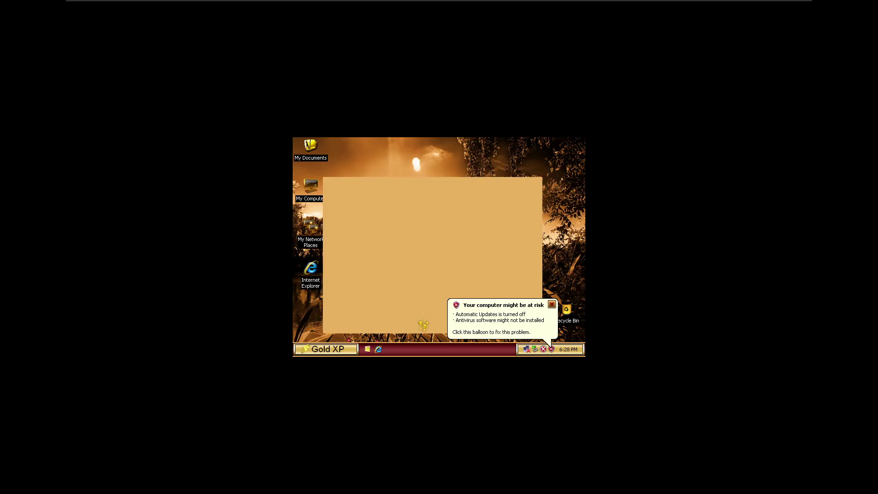
{"action": "left_click", "coordinate": [378, 245]}
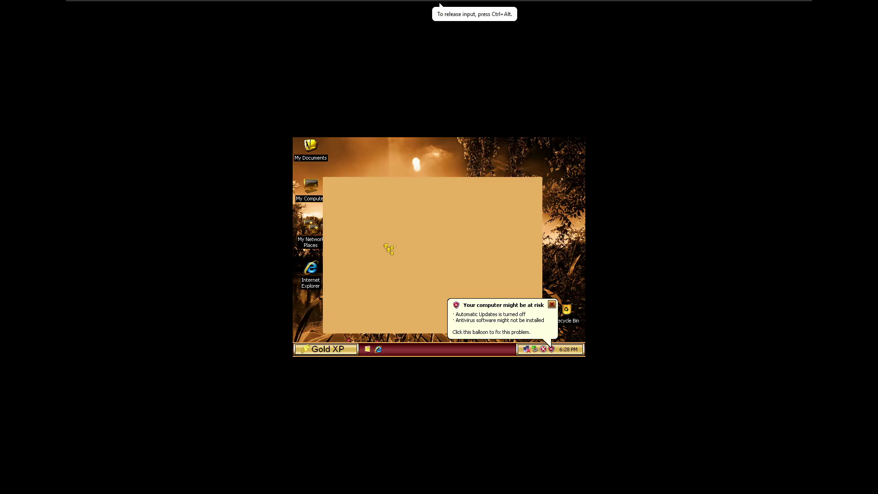
{"action": "mouse_move", "coordinate": [330, 1]}
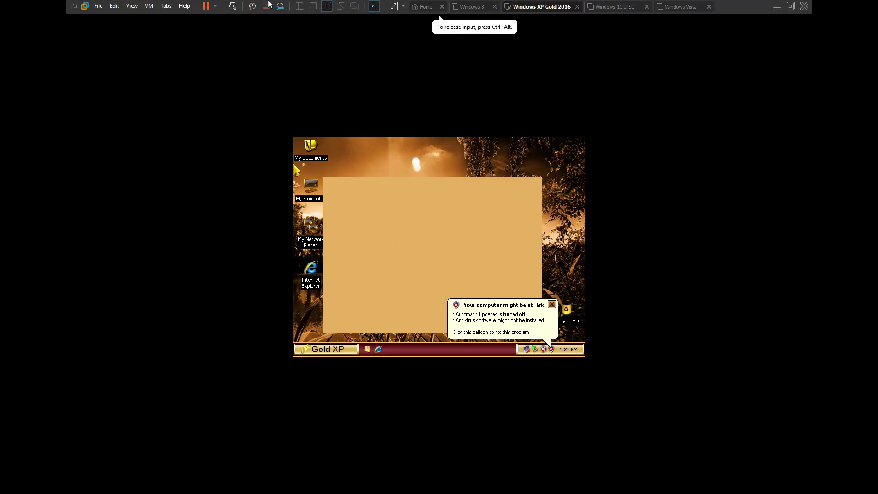
{"action": "left_click", "coordinate": [322, 7]}
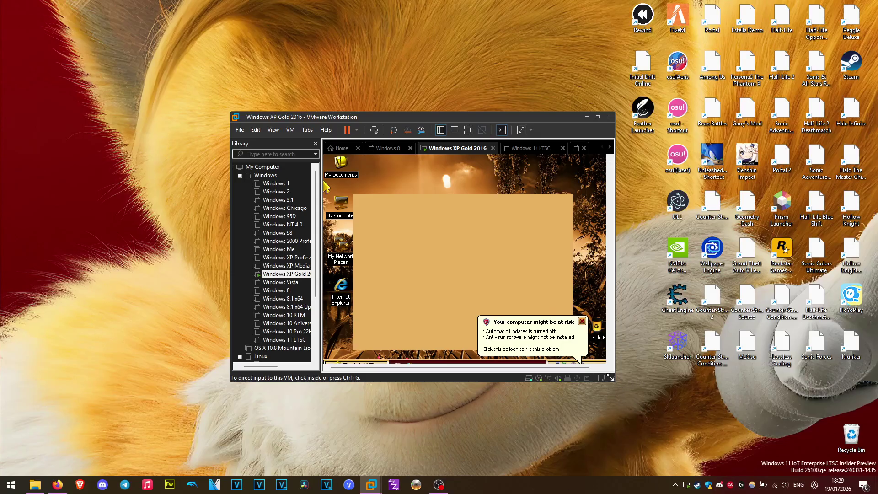
Step: Enlarge the virtual machine window and try to end the nVienna Sidebar task from the guest's Task Manager
{"action": "left_click", "coordinate": [607, 375]}
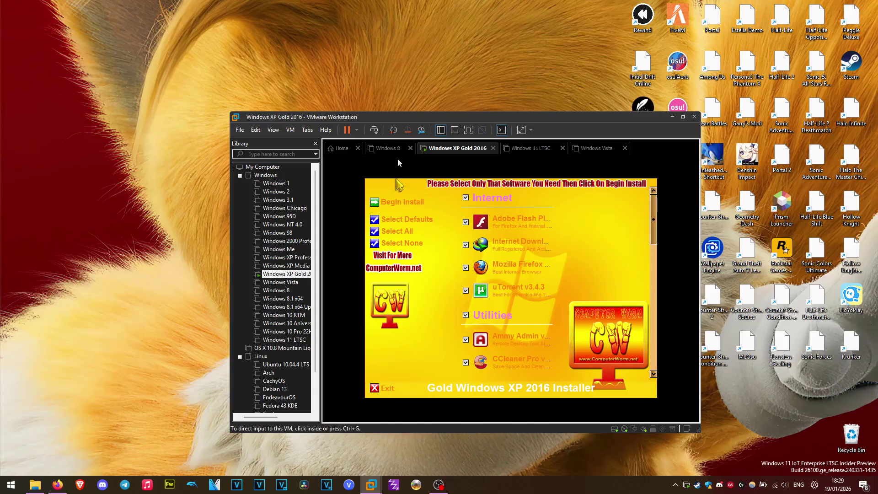
{"action": "left_click", "coordinate": [380, 129]}
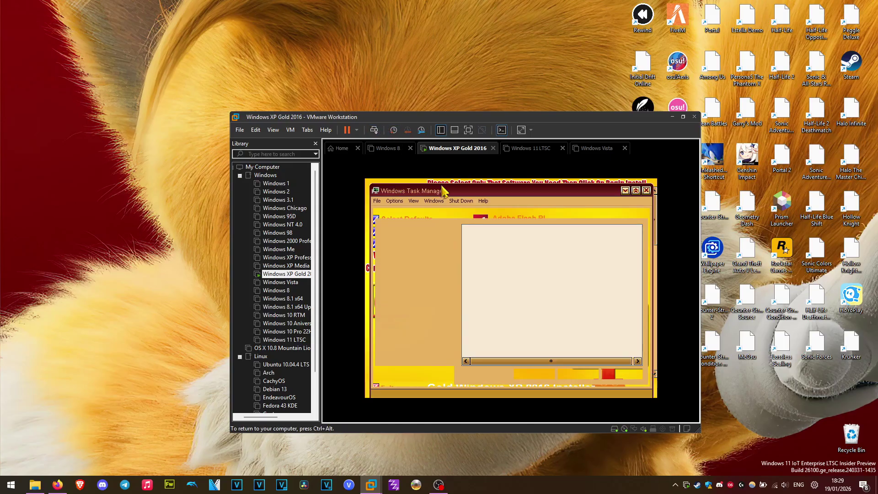
{"action": "left_click", "coordinate": [543, 373]}
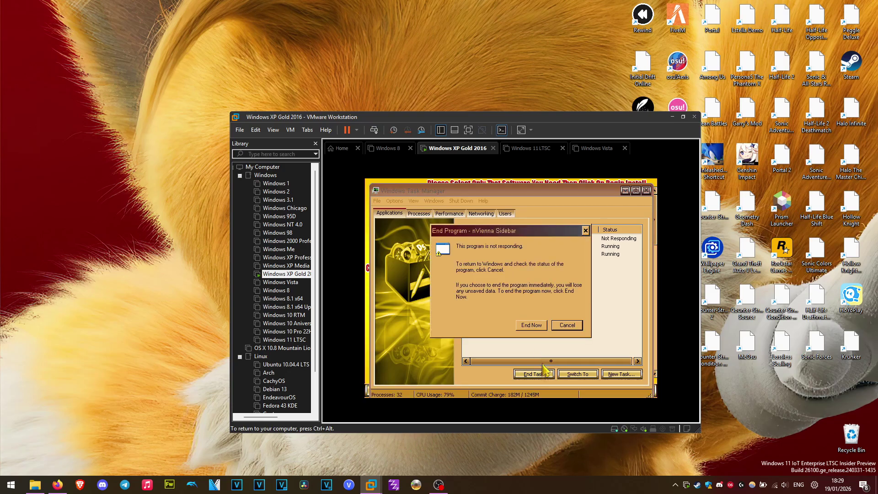
{"action": "left_click", "coordinate": [567, 325]}
{"action": "left_click", "coordinate": [511, 247]}
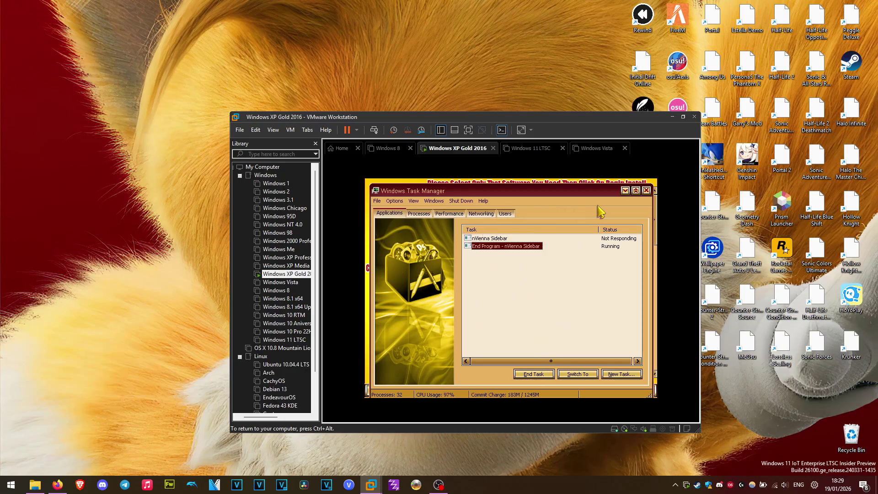
{"action": "left_click", "coordinate": [648, 191]}
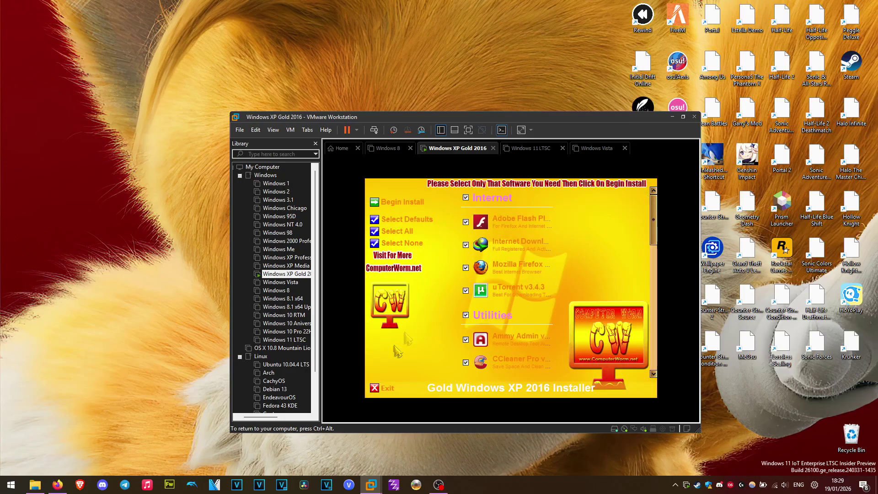
Step: Exit the Gold Windows XP 2016 Installer without installing any software and cancel the End Program prompt for nVienna Sidebar
{"action": "left_click", "coordinate": [375, 389]}
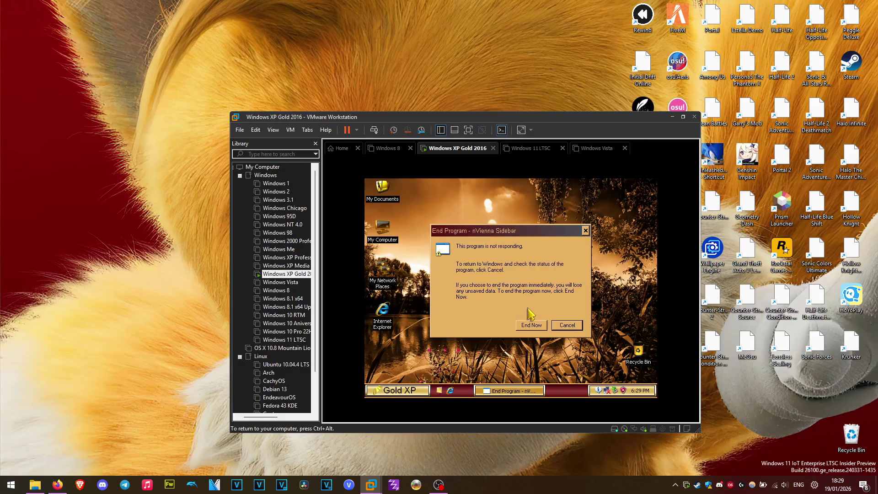
{"action": "left_click", "coordinate": [572, 326]}
{"action": "right_click", "coordinate": [571, 328]}
{"action": "left_click", "coordinate": [577, 329]}
Step: Set the guest's screen resolution to 1920 by 1080 pixels, keep the new settings and switch the virtual machine to full screen
{"action": "right_click", "coordinate": [578, 327]}
{"action": "left_click", "coordinate": [601, 322]}
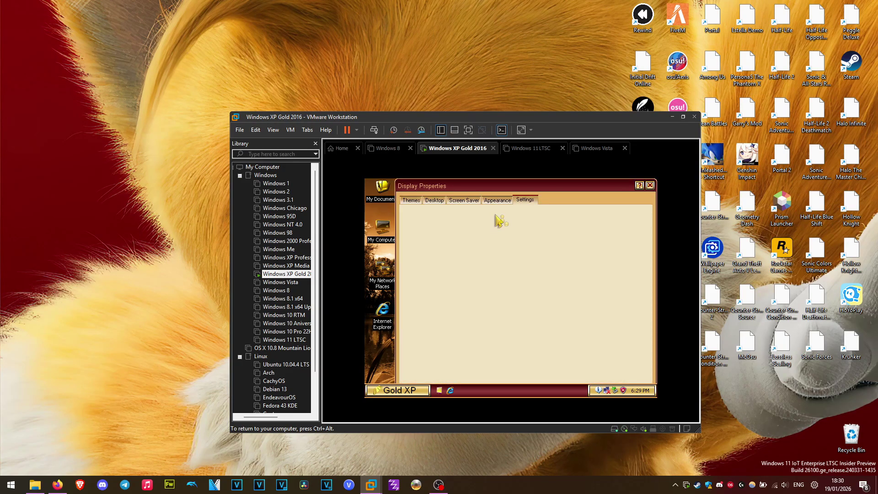
{"action": "left_click", "coordinate": [525, 200]}
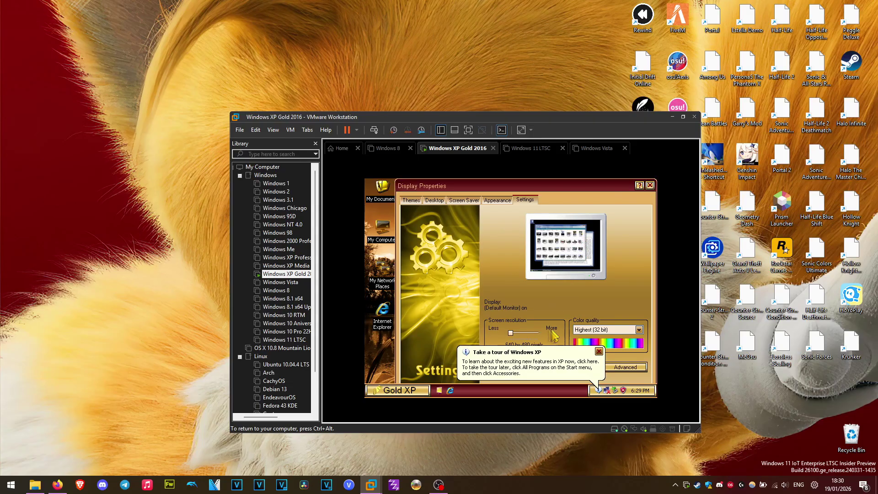
{"action": "left_click", "coordinate": [526, 334]}
{"action": "left_click", "coordinate": [523, 332]}
{"action": "left_click", "coordinate": [599, 352]}
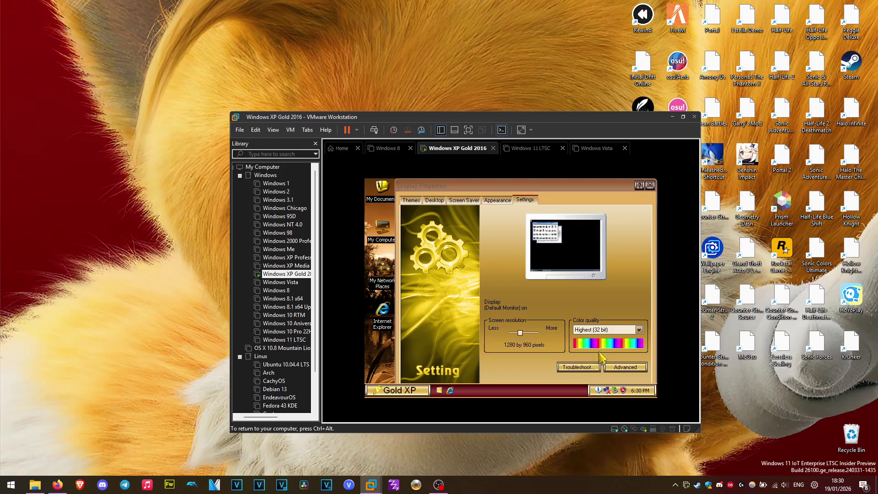
{"action": "left_click", "coordinate": [533, 335]}
{"action": "left_click", "coordinate": [535, 332]}
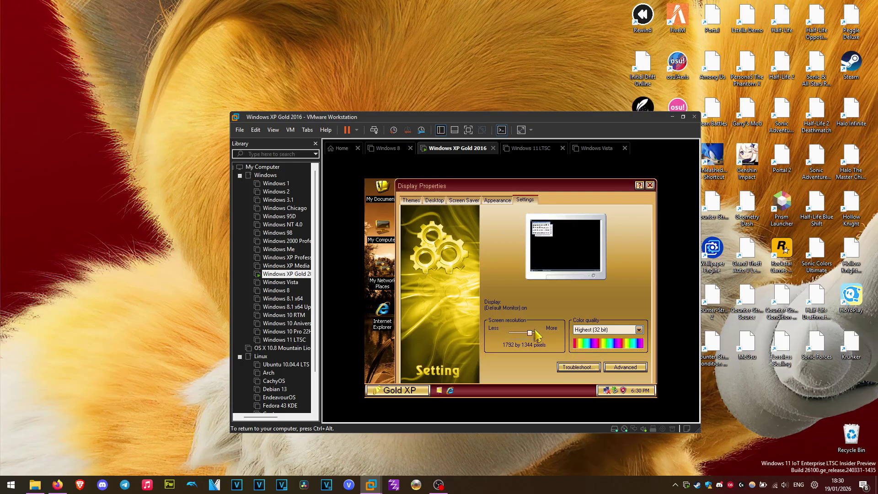
{"action": "left_click", "coordinate": [534, 333]}
{"action": "left_click", "coordinate": [537, 332]}
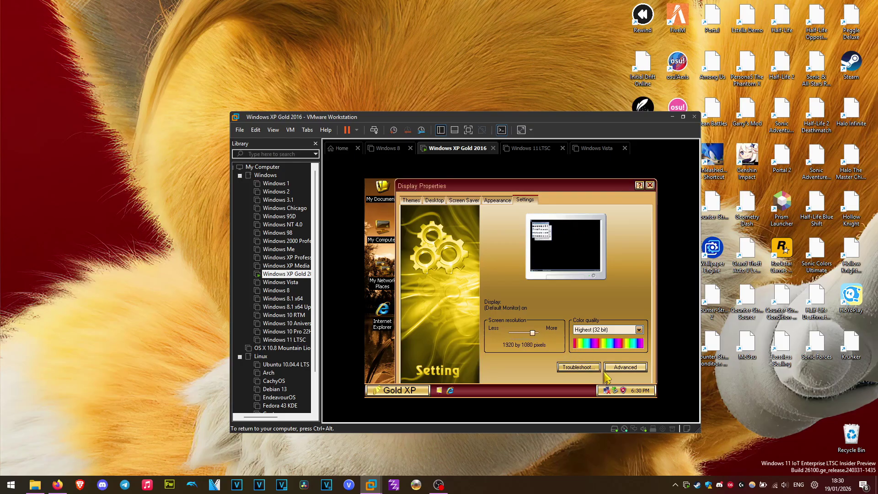
{"action": "key", "text": "Return"}
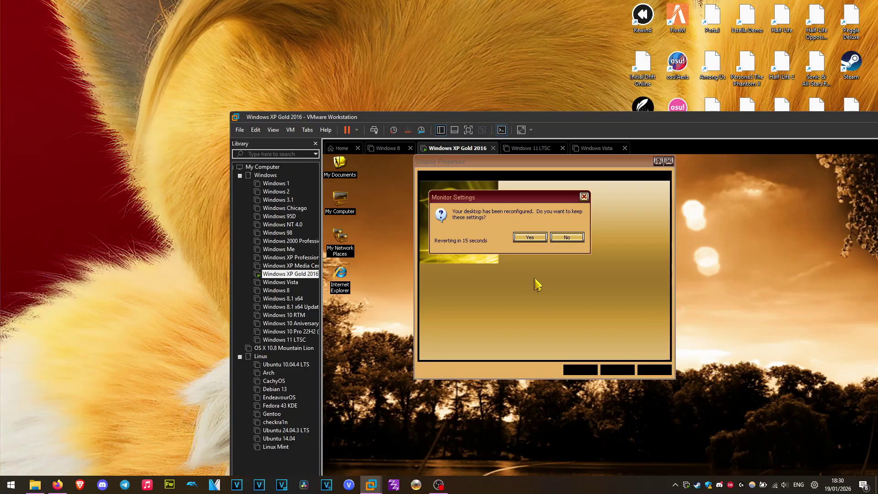
{"action": "left_click", "coordinate": [530, 237]}
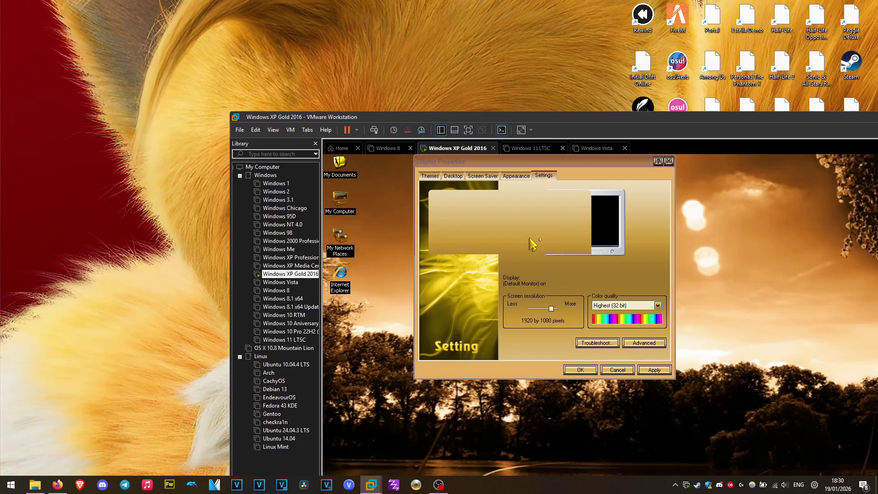
{"action": "left_click", "coordinate": [473, 130]}
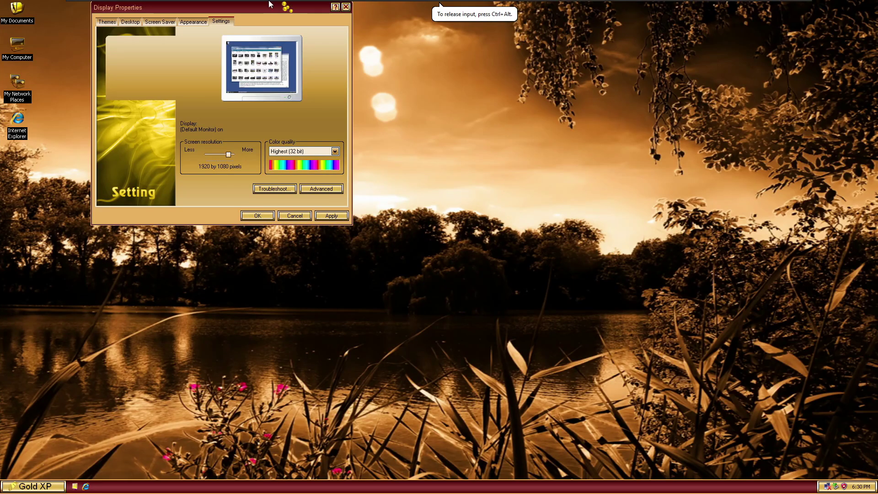
Step: Replace the CD/DVD drive's image with the VMware-tools-windows-10.0.12-4448496 ISO from E:\ISOs\Programs and save the virtual machine settings
{"action": "mouse_move", "coordinate": [281, 3]}
{"action": "left_click", "coordinate": [149, 5]}
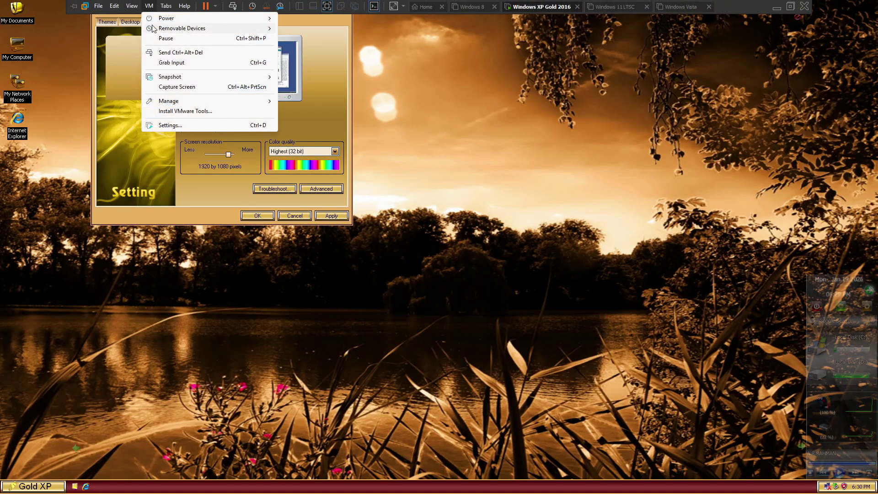
{"action": "mouse_move", "coordinate": [183, 28]}
{"action": "mouse_move", "coordinate": [320, 28]}
{"action": "left_click", "coordinate": [401, 39]}
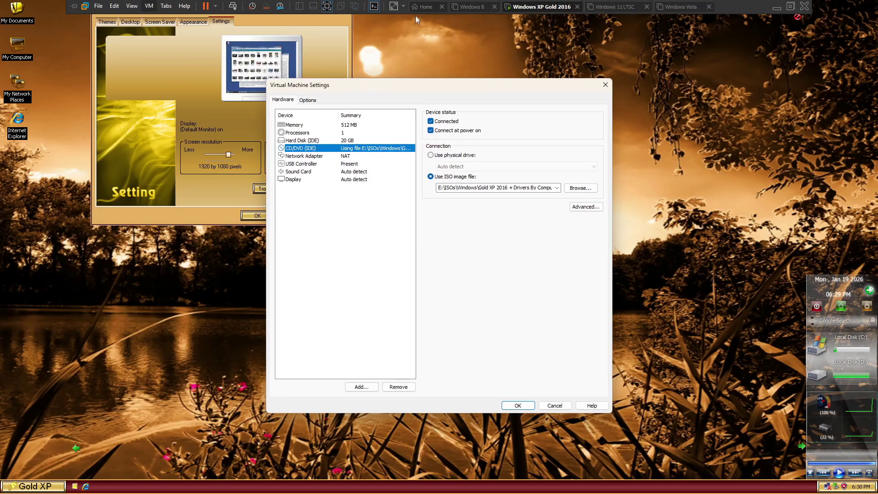
{"action": "left_click", "coordinate": [580, 188]}
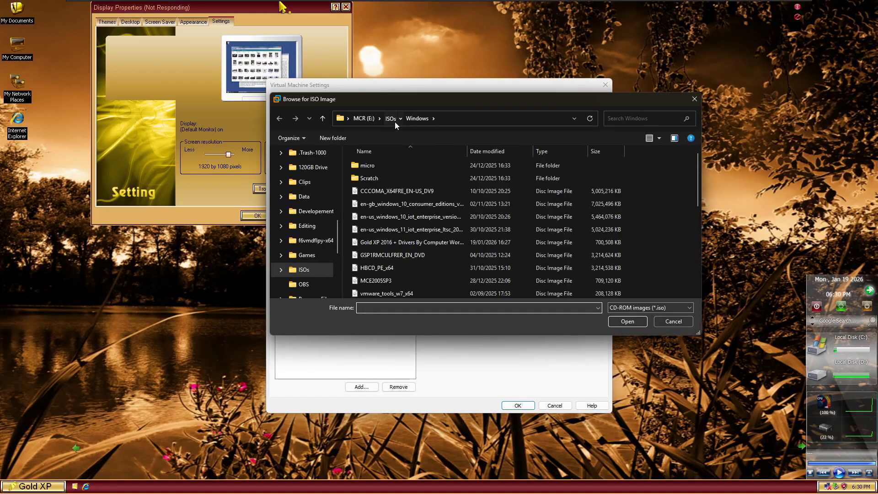
{"action": "left_click", "coordinate": [394, 122]}
{"action": "double_click", "coordinate": [402, 223]}
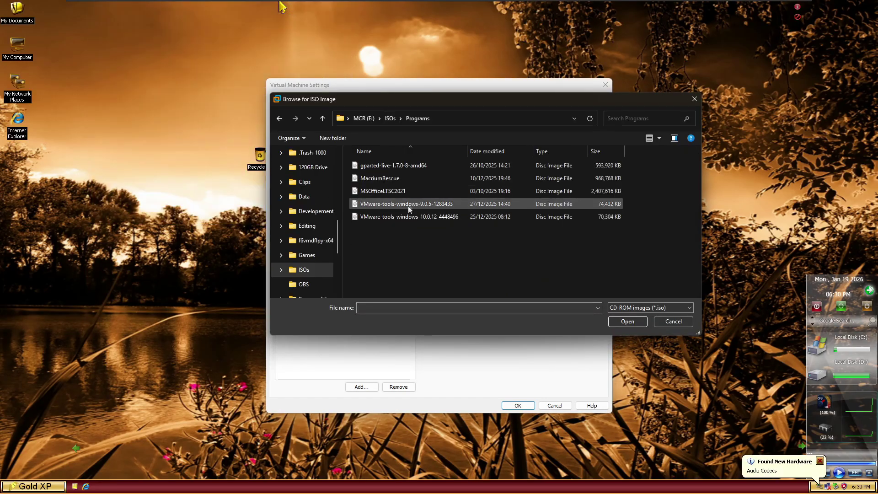
{"action": "left_click", "coordinate": [416, 216]}
{"action": "double_click", "coordinate": [415, 216]}
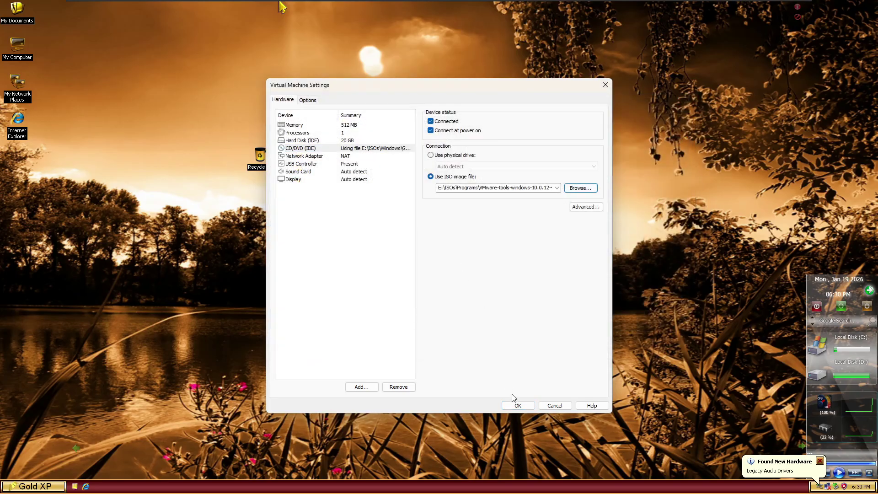
{"action": "left_click", "coordinate": [517, 405]}
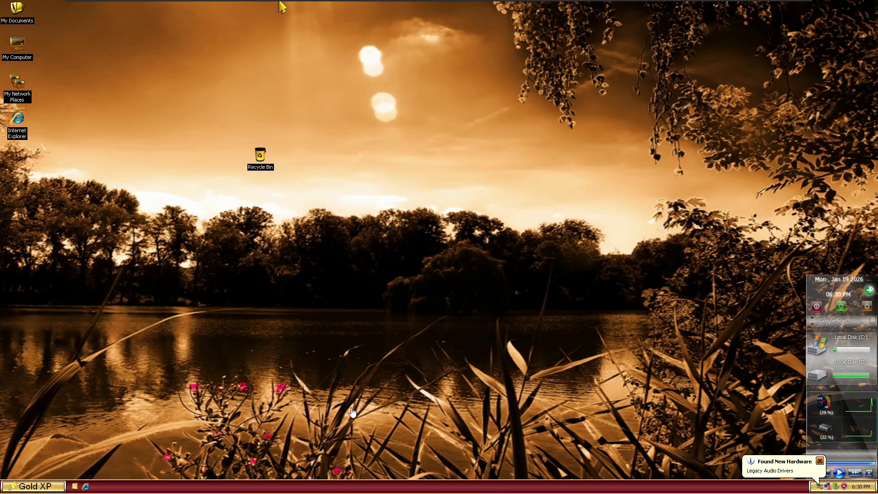
{"action": "left_click", "coordinate": [365, 399]}
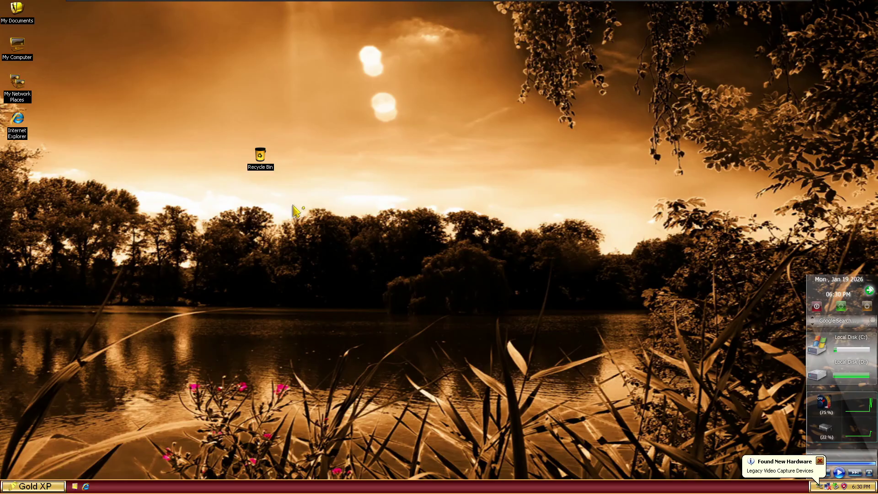
Step: Open and close My Computer in the guest, and proceed from the welcome page of the VMware Tools Setup wizard
{"action": "left_click", "coordinate": [37, 487]}
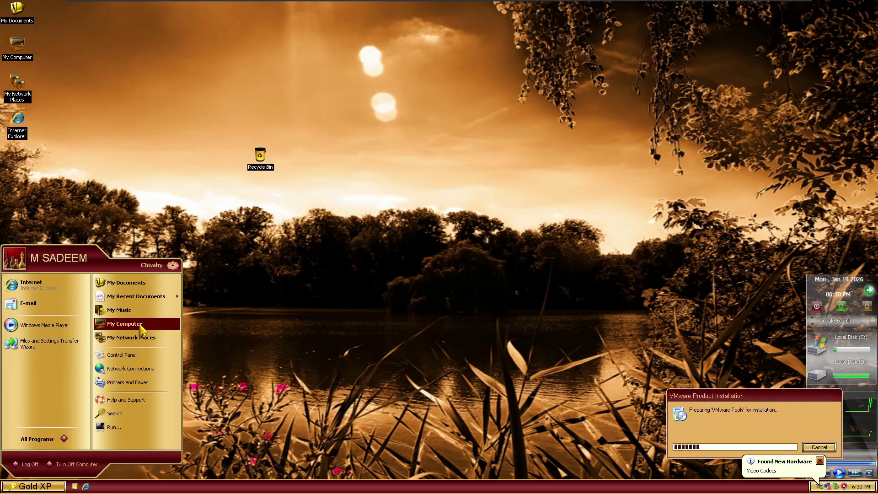
{"action": "left_click", "coordinate": [141, 326]}
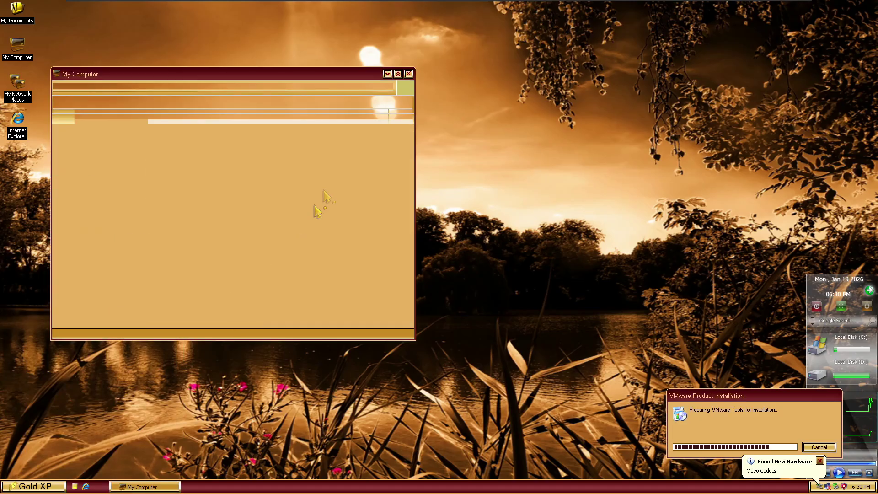
{"action": "left_click", "coordinate": [409, 74]}
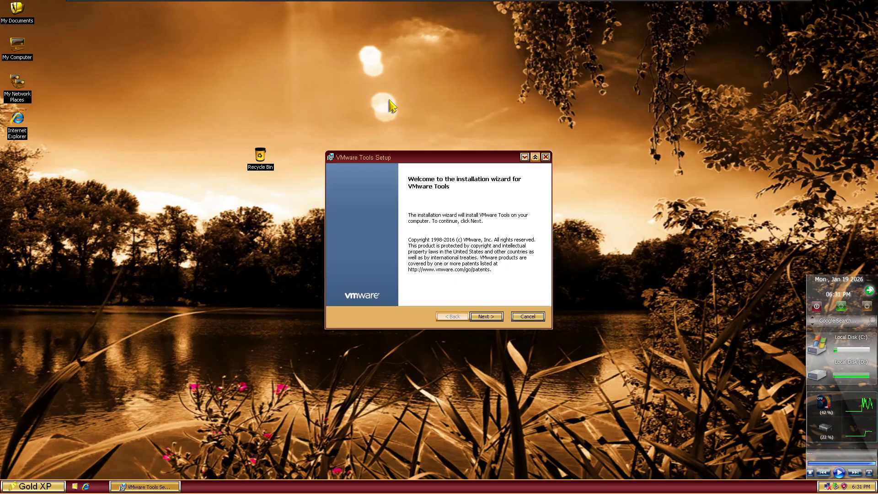
{"action": "left_click", "coordinate": [487, 316]}
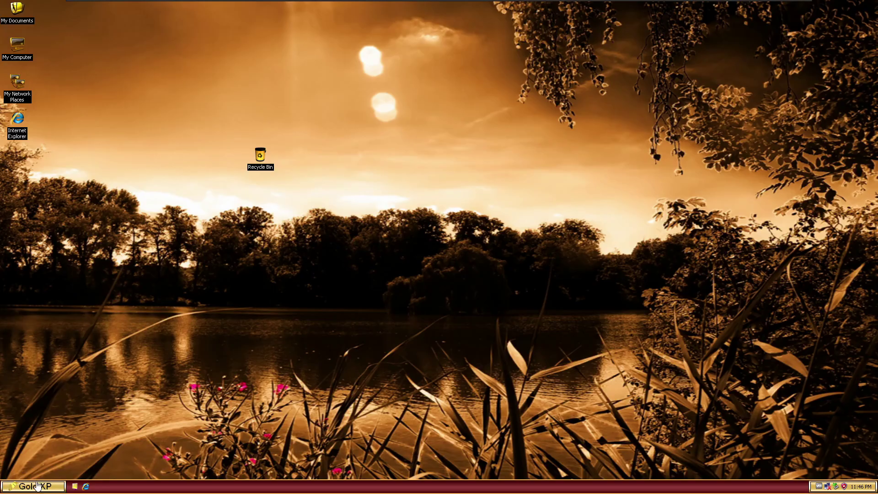
Step: Power off the Windows XP Gold 2016 virtual machine, dismissing the hint about the fragmented virtual disk
{"action": "left_click", "coordinate": [216, 6]}
{"action": "left_click", "coordinate": [250, 72]}
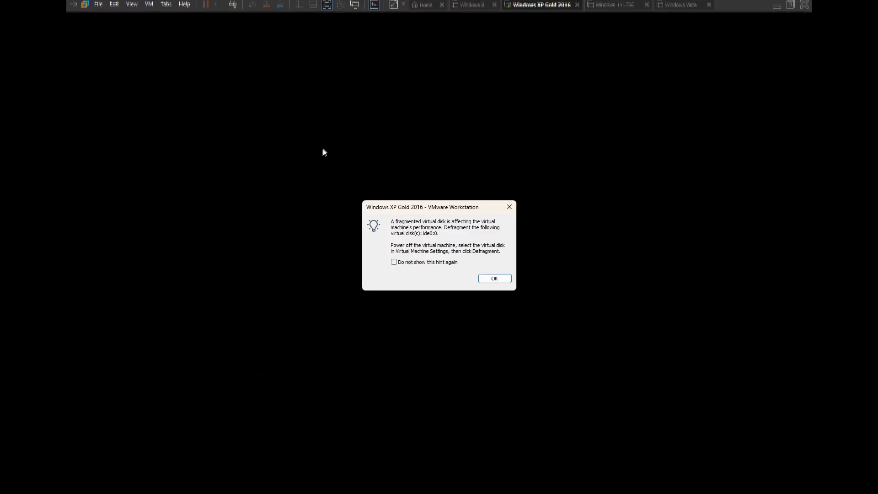
{"action": "left_click", "coordinate": [488, 282]}
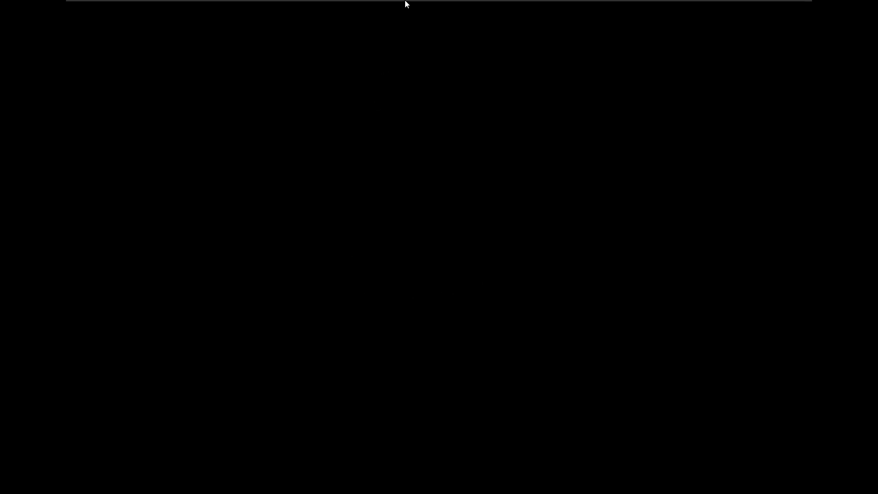
{"action": "left_click", "coordinate": [205, 6]}
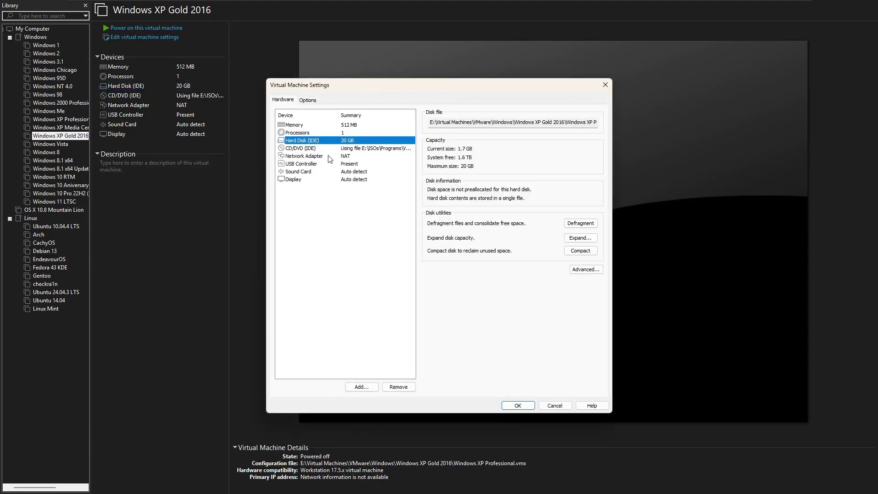
Step: Enable 3D graphics acceleration with 128 MB of graphics memory and assign the Headphones (Realtek(R) Audio) host sound card to the virtual machine
{"action": "left_click", "coordinate": [330, 157]}
{"action": "left_click", "coordinate": [329, 163]}
{"action": "left_click", "coordinate": [329, 179]}
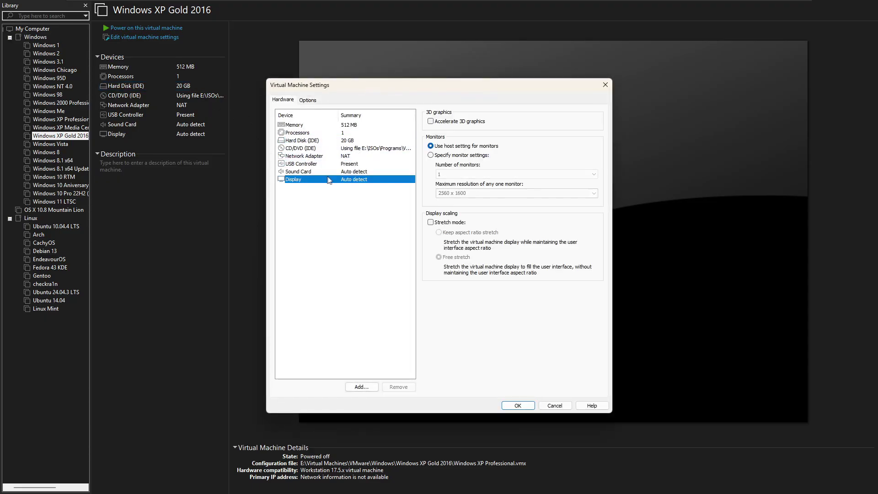
{"action": "left_click", "coordinate": [457, 121]}
{"action": "left_click", "coordinate": [453, 238]}
{"action": "left_click", "coordinate": [453, 240]}
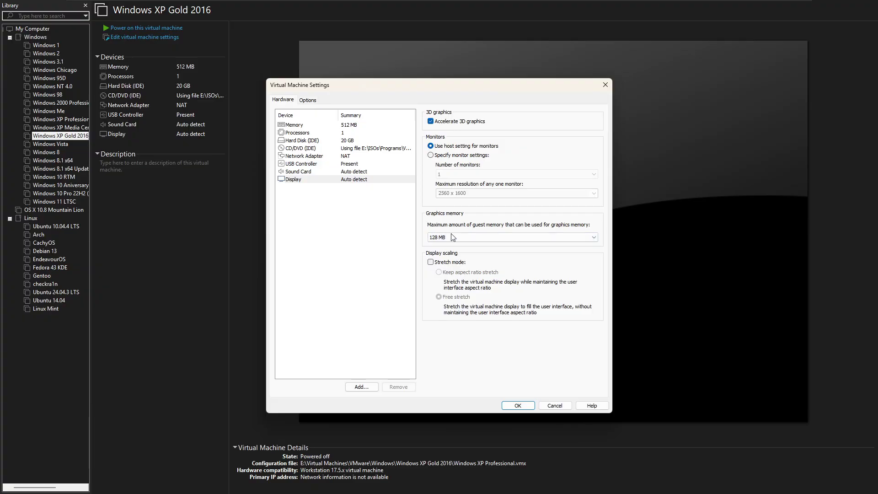
{"action": "left_click", "coordinate": [360, 172]}
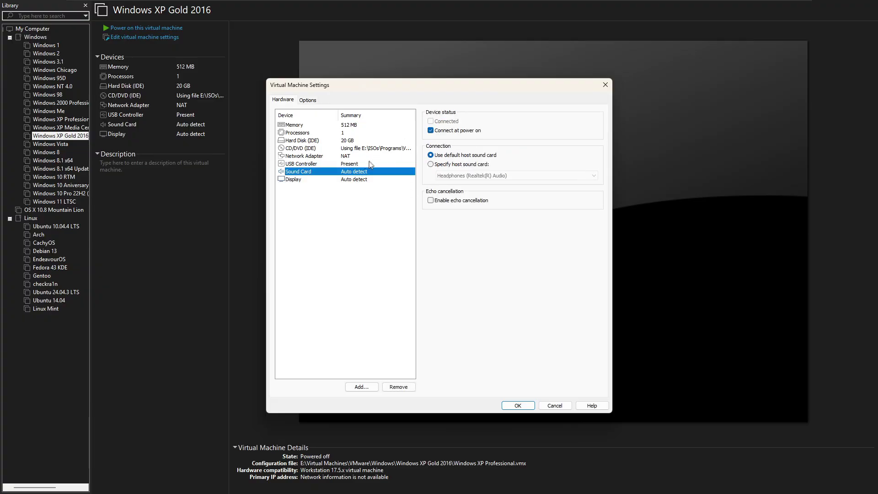
{"action": "left_click", "coordinate": [431, 165]}
Step: Set the memory allocated to the virtual machine to 1024 MB
{"action": "left_click", "coordinate": [410, 164]}
{"action": "key", "text": "Up"}
{"action": "key", "text": "Up"}
{"action": "key", "text": "Up"}
{"action": "key", "text": "Up"}
{"action": "key", "text": "Up"}
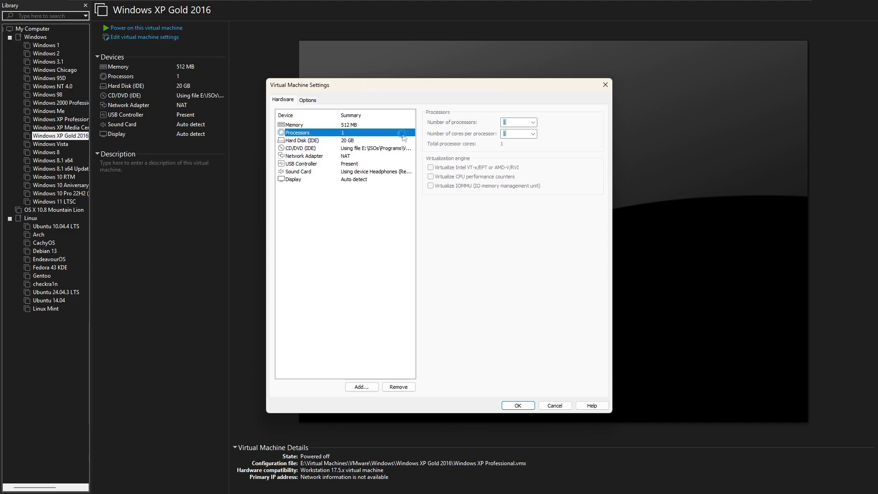
{"action": "left_click", "coordinate": [441, 213]}
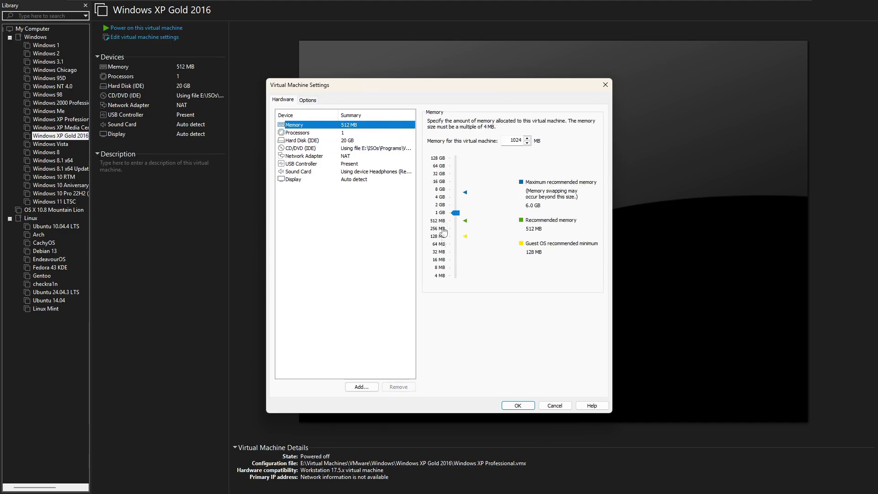
Step: Set the number of cores per processor to 2, save the settings and power on the virtual machine
{"action": "key", "text": "Down"}
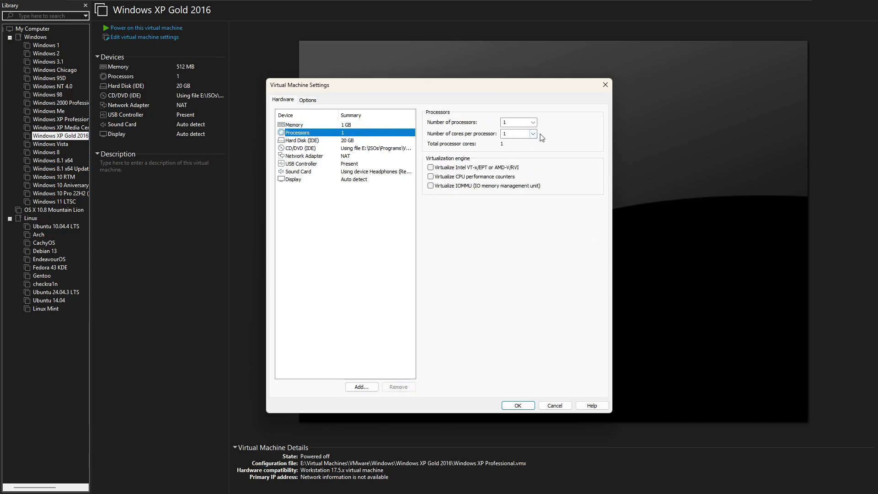
{"action": "left_click", "coordinate": [533, 134]}
{"action": "left_click", "coordinate": [514, 149]}
{"action": "left_click", "coordinate": [515, 405]}
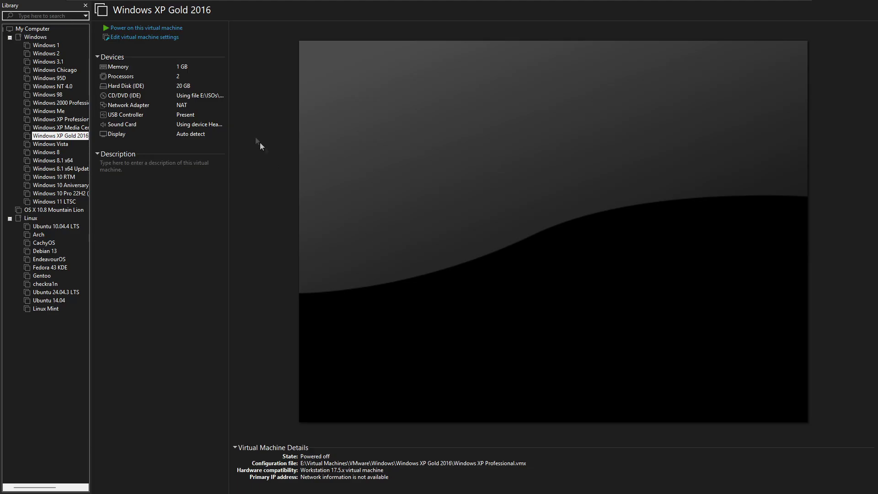
{"action": "left_click", "coordinate": [182, 30]}
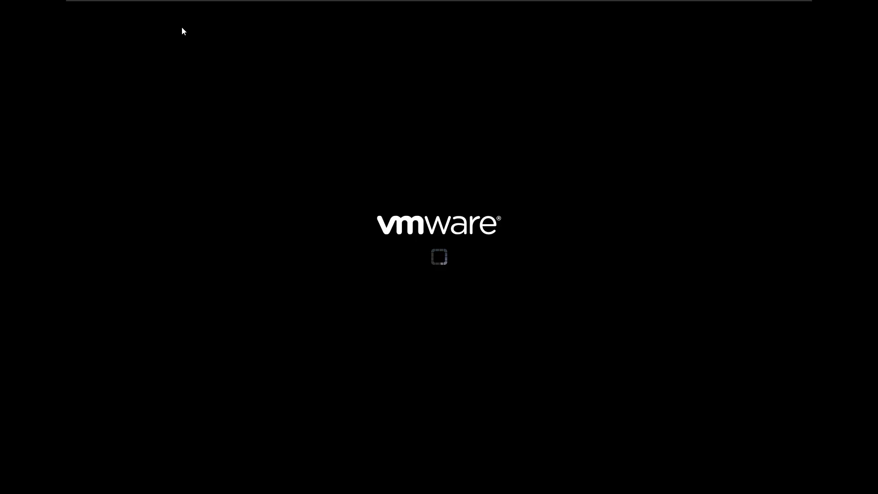